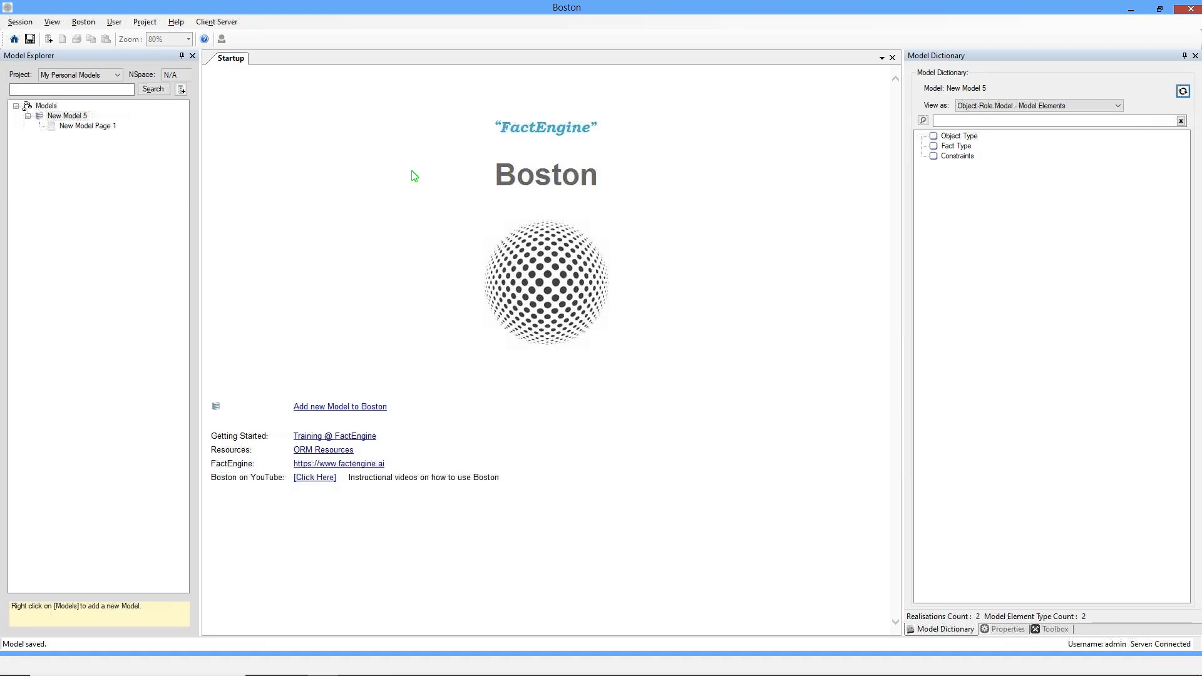
# Check the web address the application runs at outside full-screen view, and return to full screen
pyautogui.press('F11')
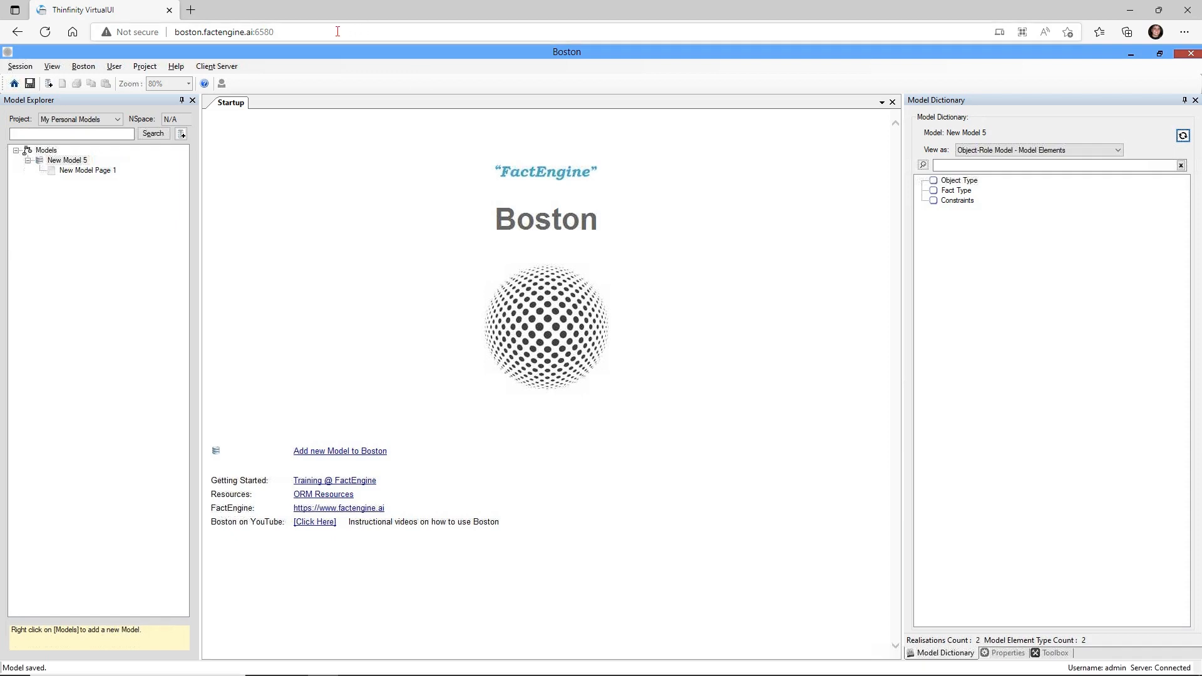
pyautogui.click(337, 32)
pyautogui.click(347, 32)
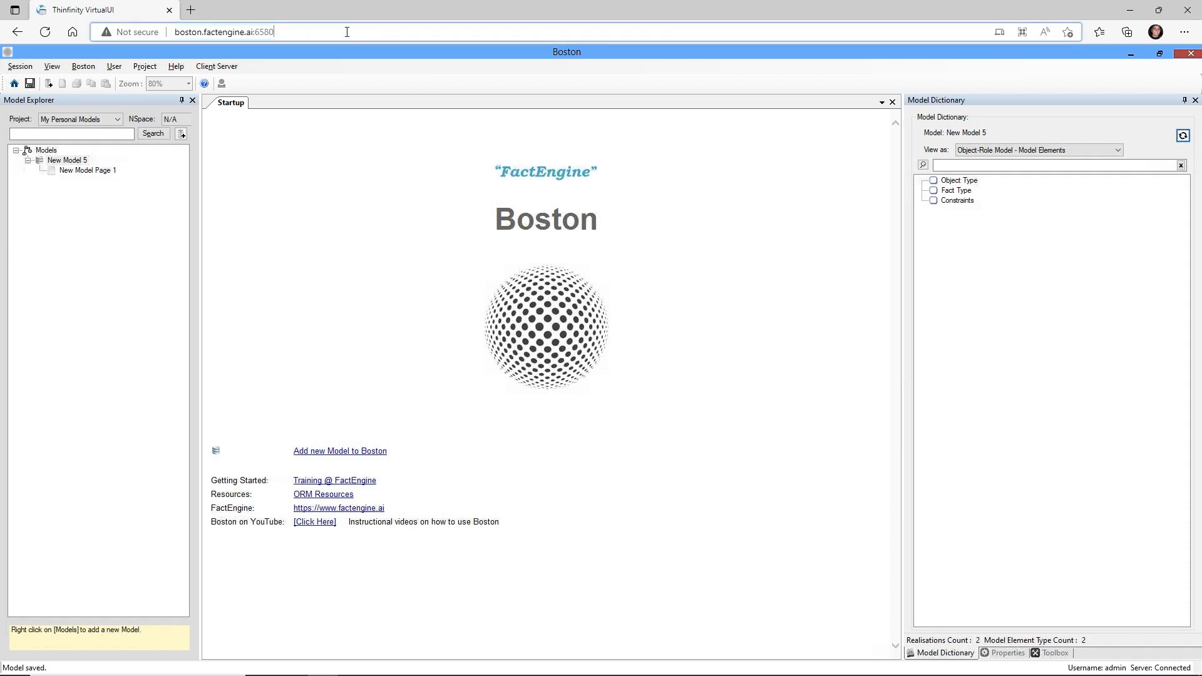
pyautogui.press('F11')
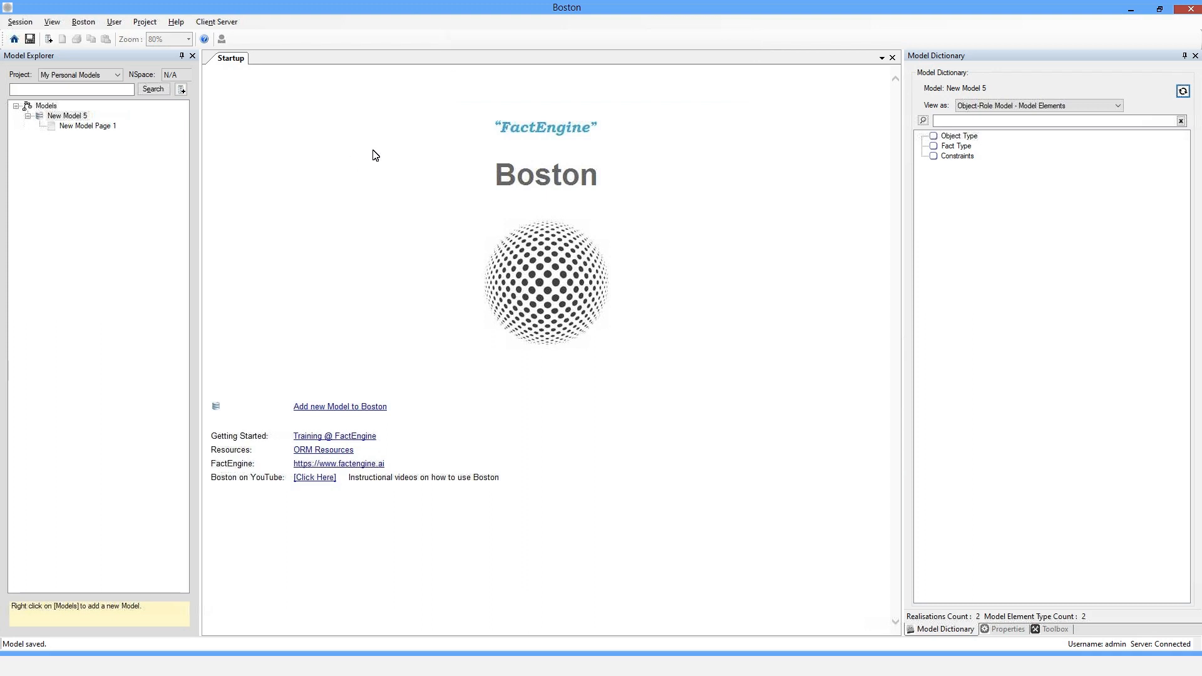
# Show the Model Dictionary for New Model 5
pyautogui.click(69, 119)
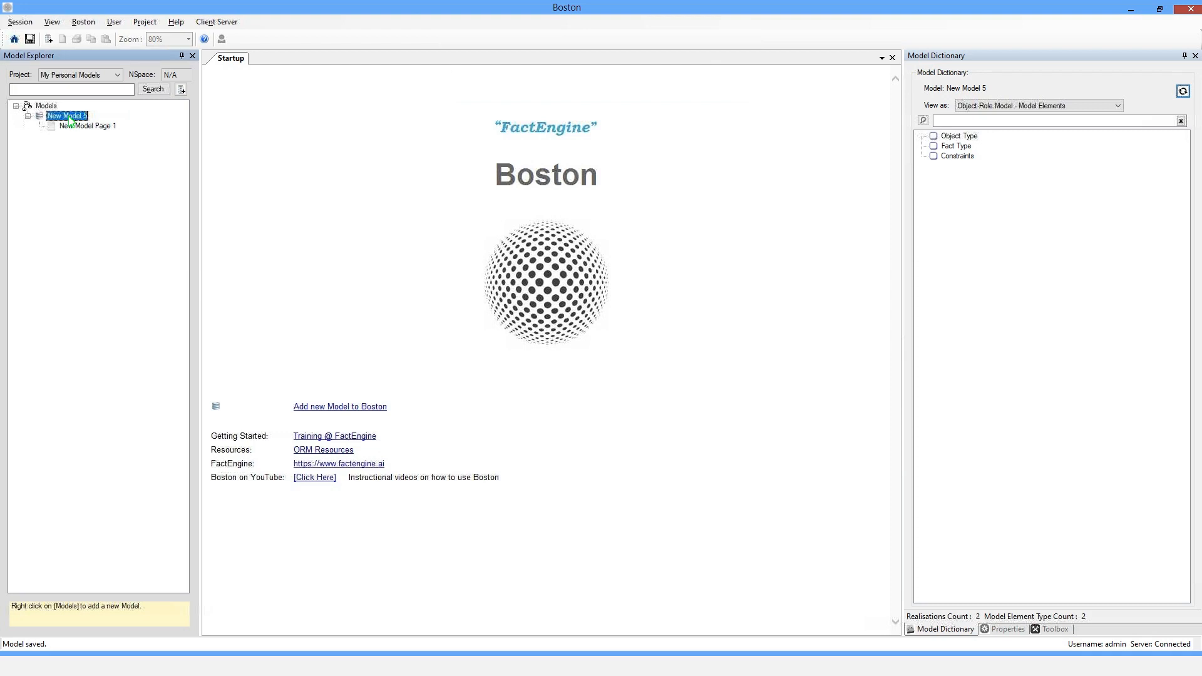
pyautogui.rightClick(69, 119)
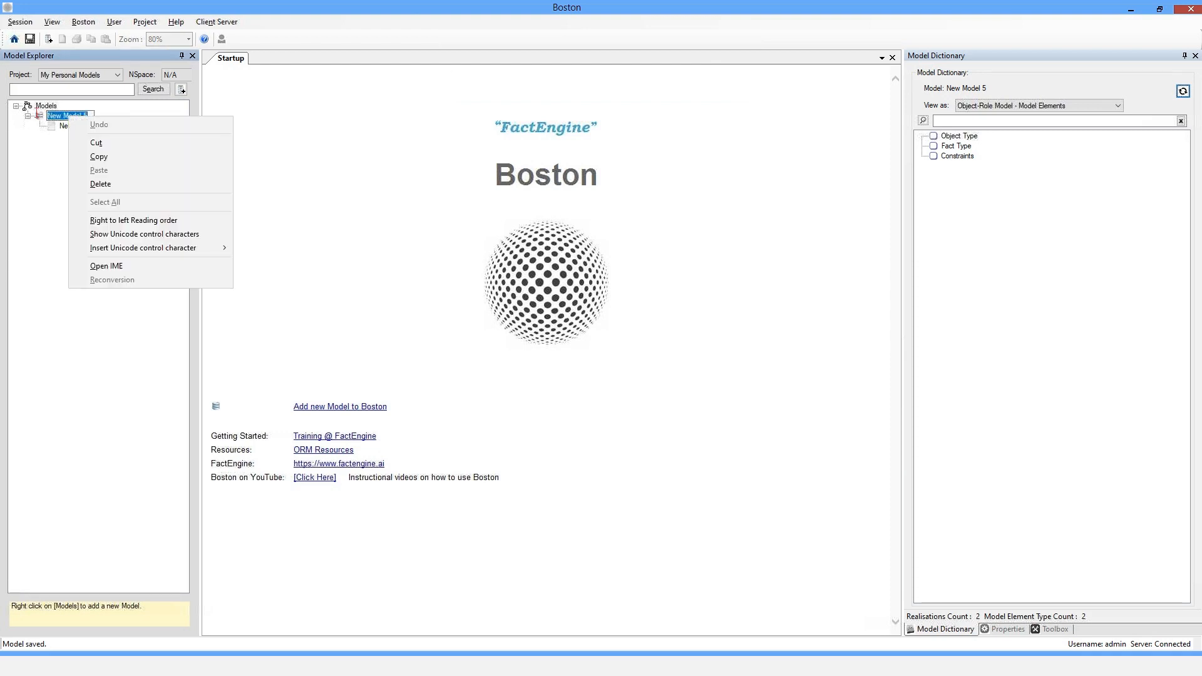
pyautogui.click(39, 118)
pyautogui.rightClick(40, 118)
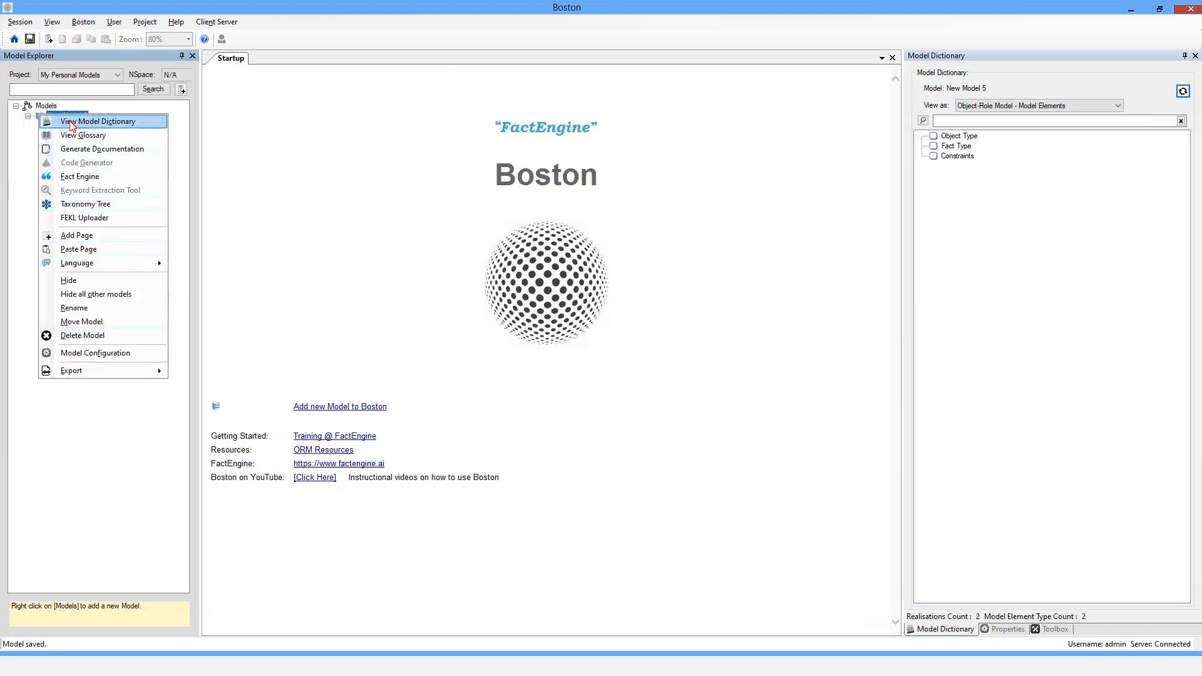
pyautogui.click(72, 125)
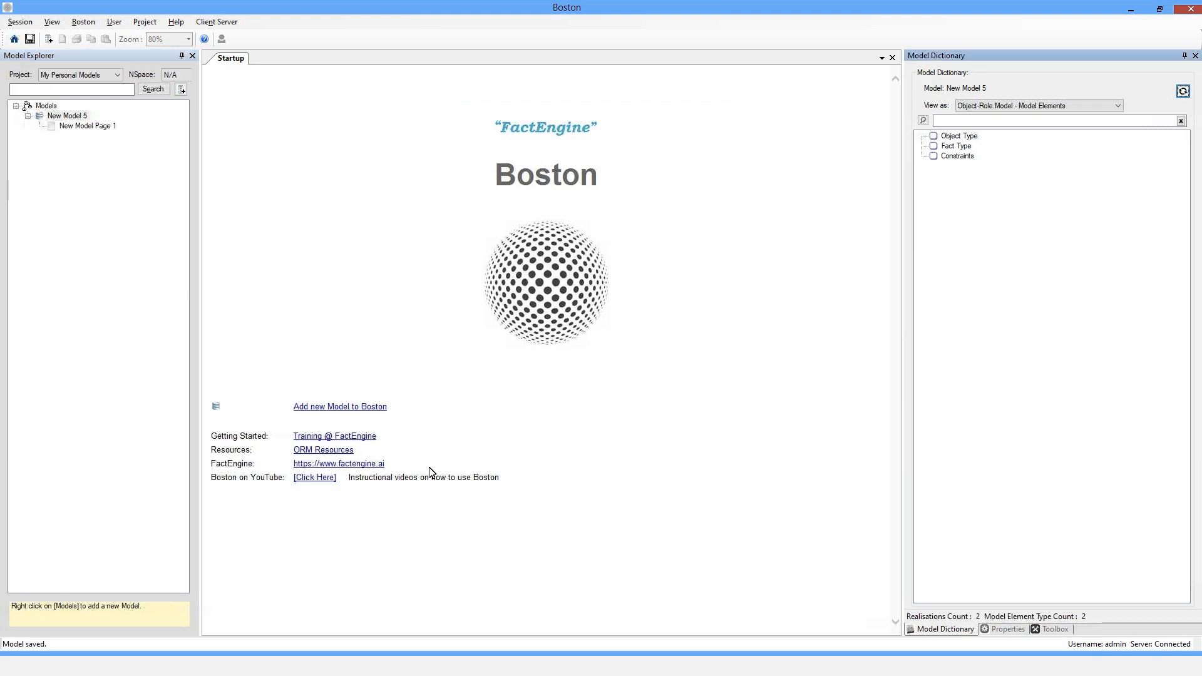
# Open the FEKL Uploader for New Model 5
pyautogui.moveTo(10, 5)
pyautogui.rightClick(40, 117)
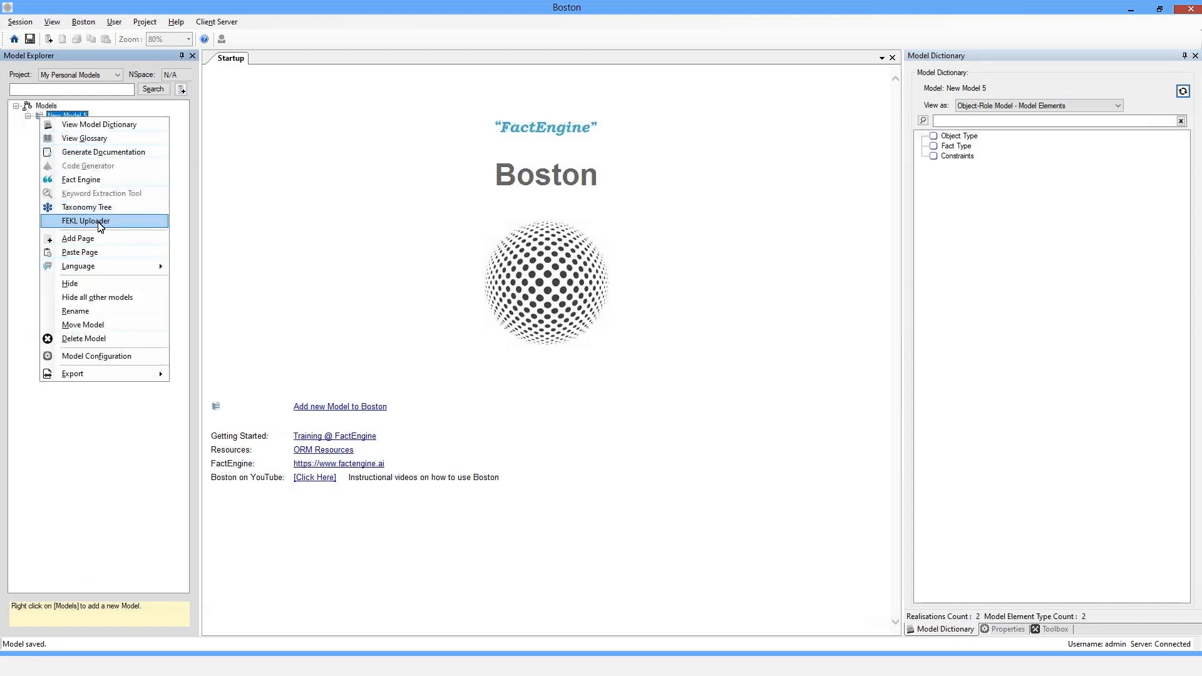
pyautogui.click(123, 222)
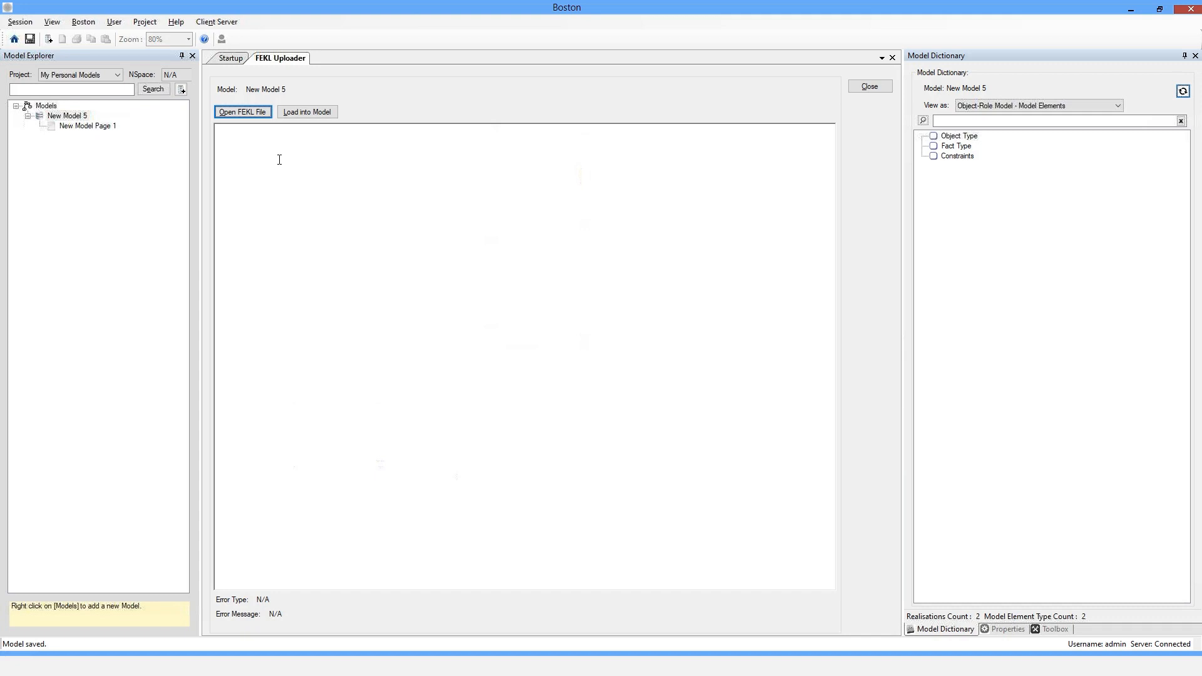
# Upload FEKL-University.txt from the Desktop into the FEKL Uploader
pyautogui.click(254, 115)
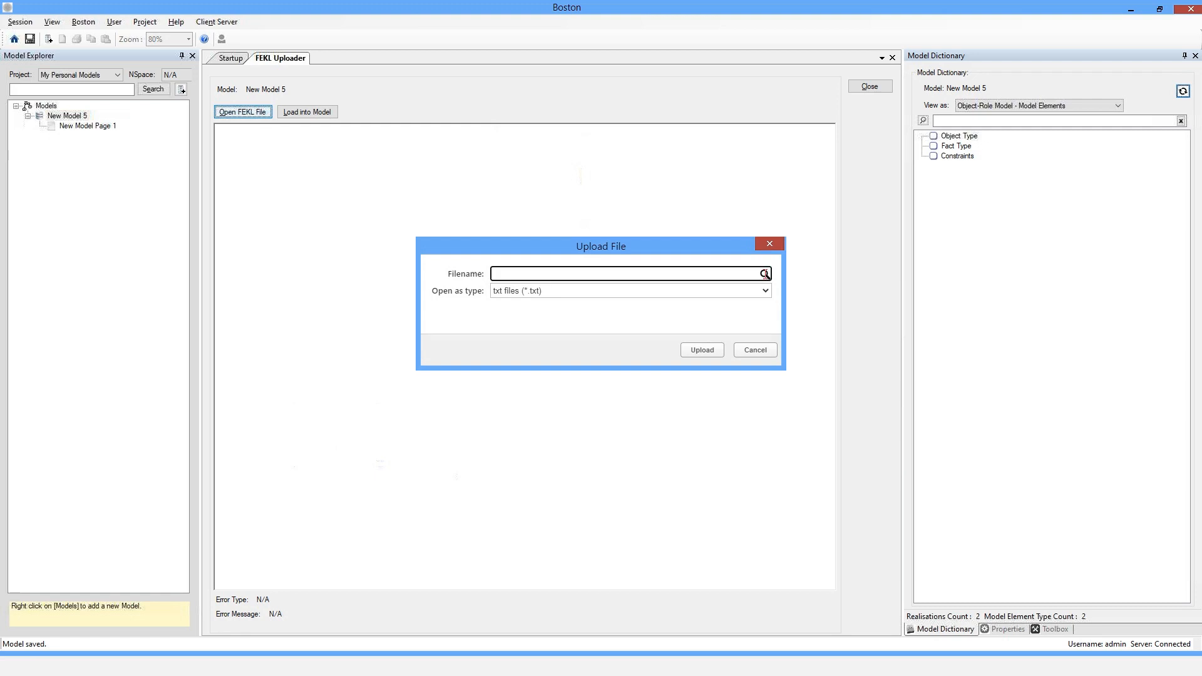
pyautogui.click(765, 273)
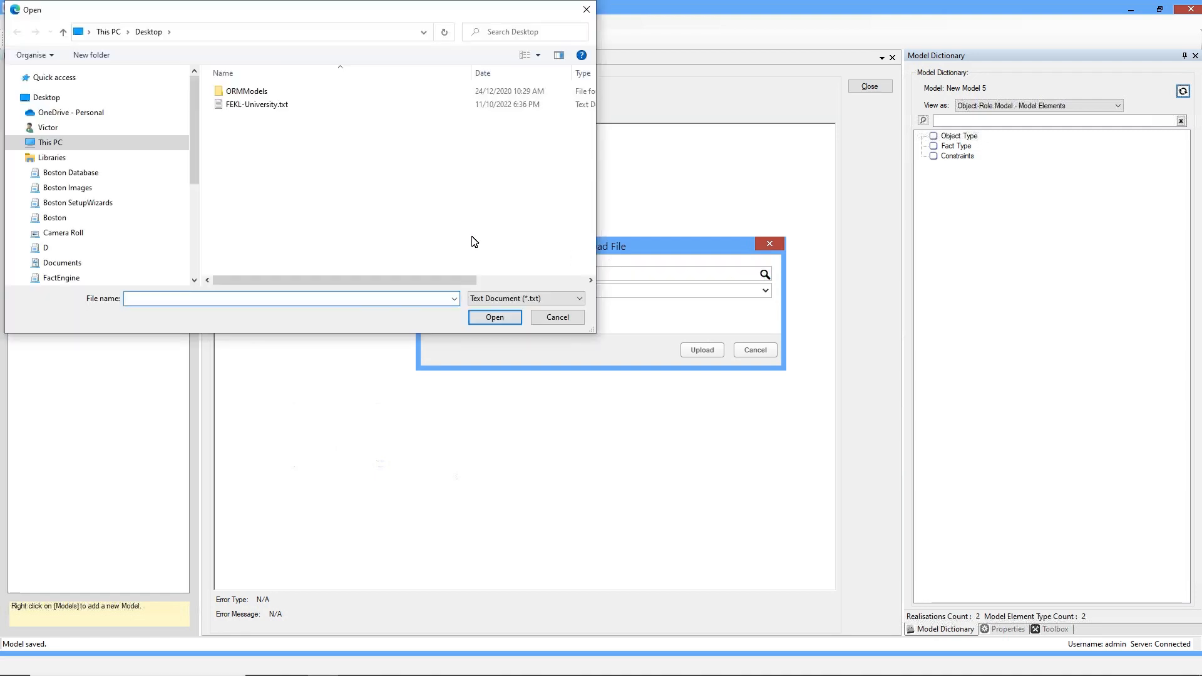
pyautogui.click(284, 109)
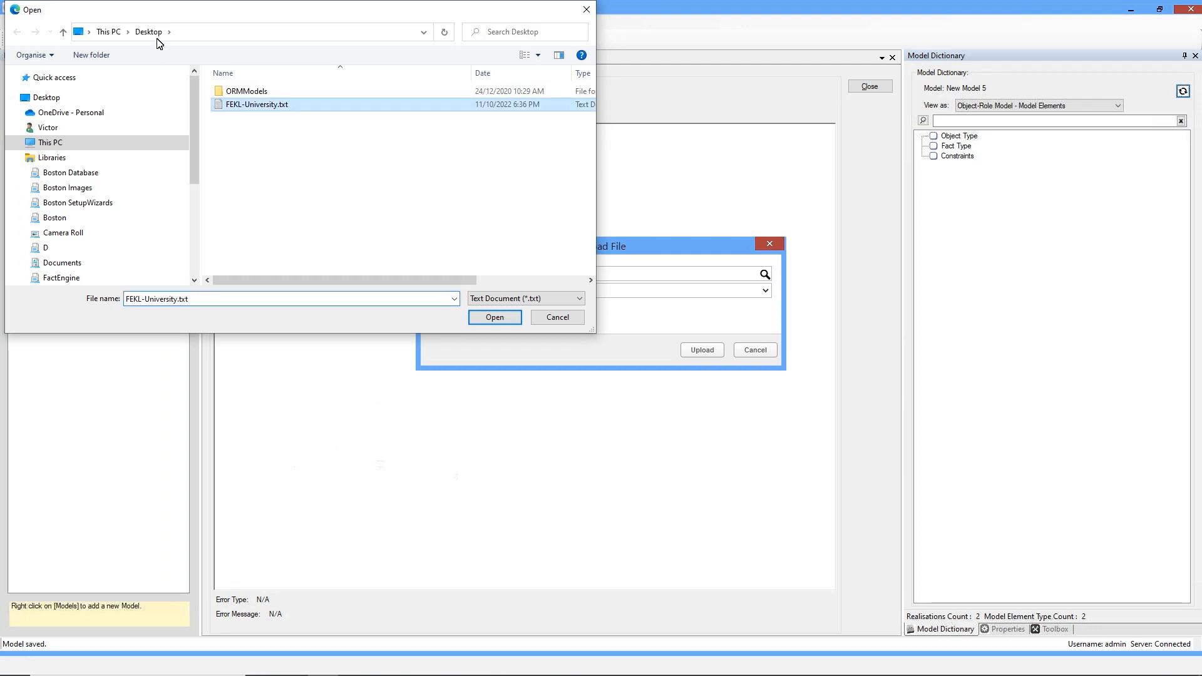
pyautogui.doubleClick(292, 111)
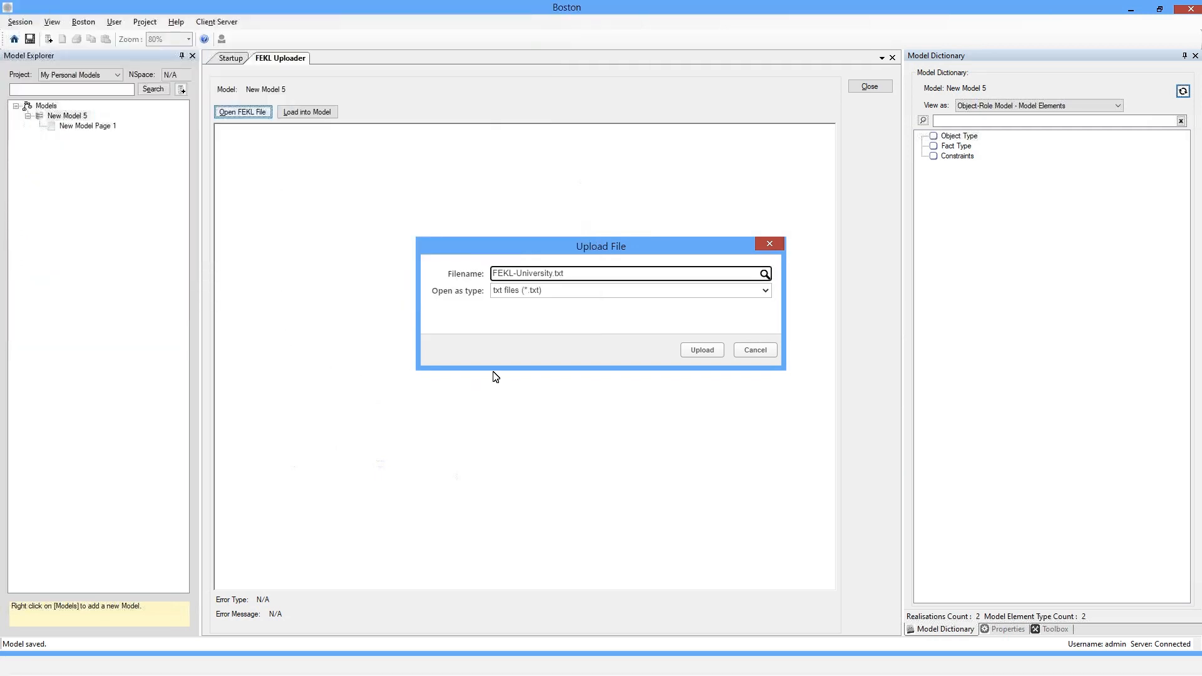
pyautogui.click(700, 350)
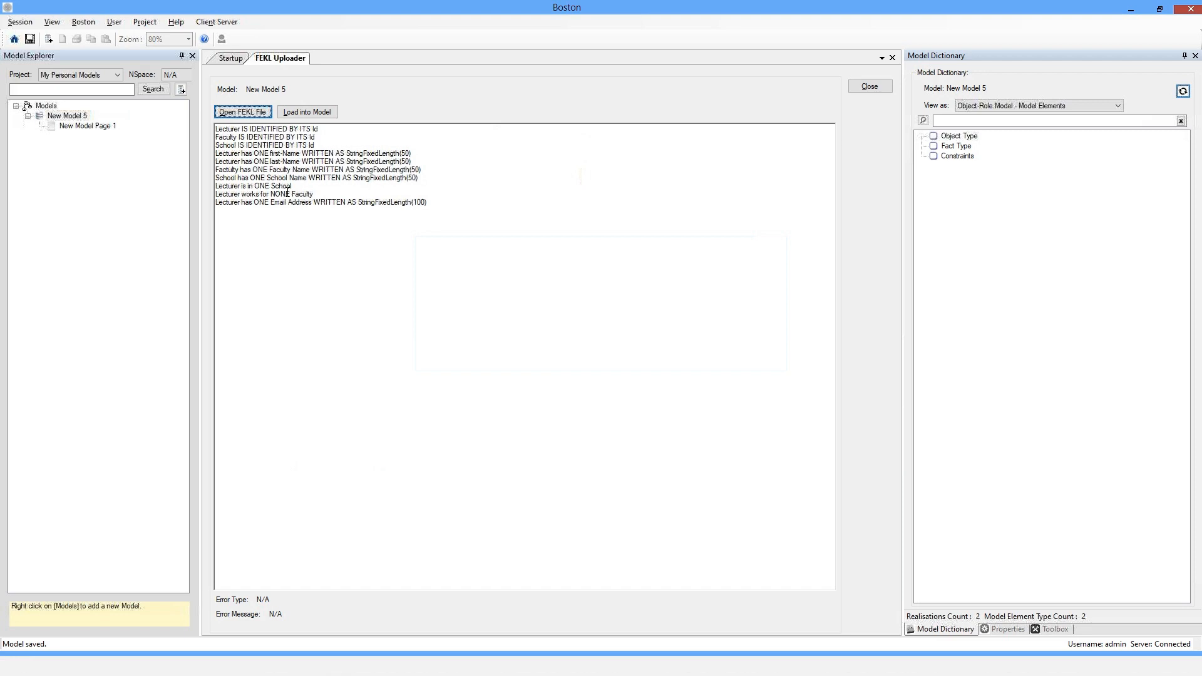
# Remove the stray letter from the first word of the Faculty Name statement and load the statements into the model
pyautogui.click(227, 169)
pyautogui.press('Delete')
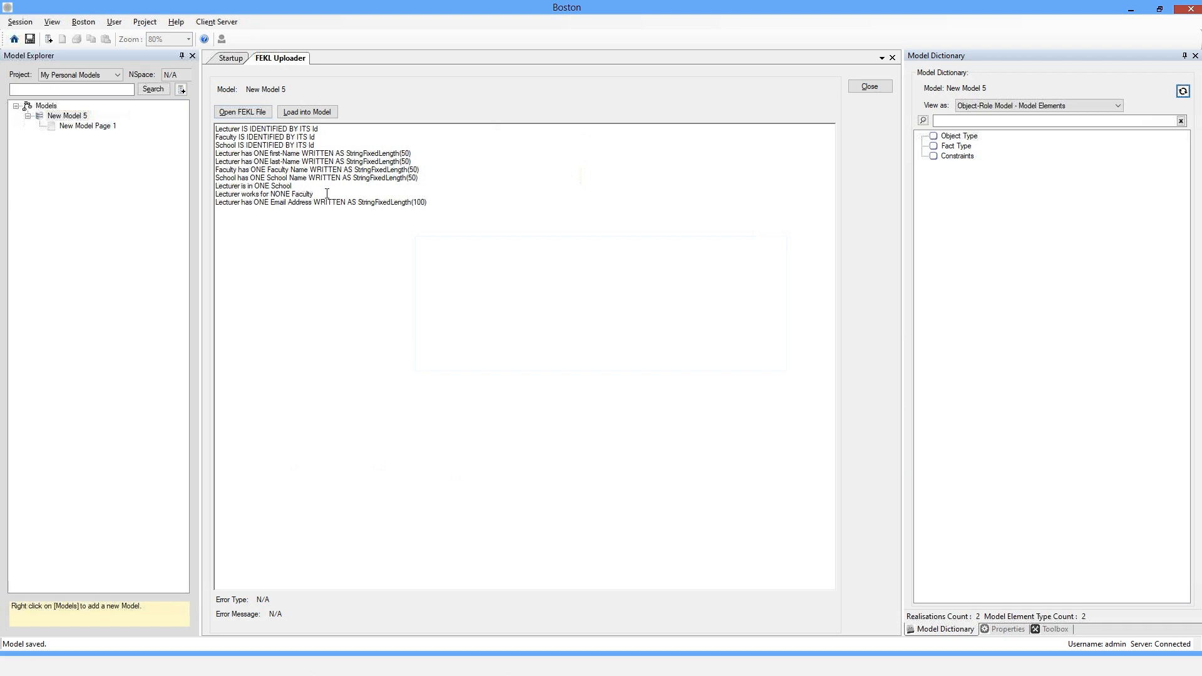
pyautogui.click(309, 112)
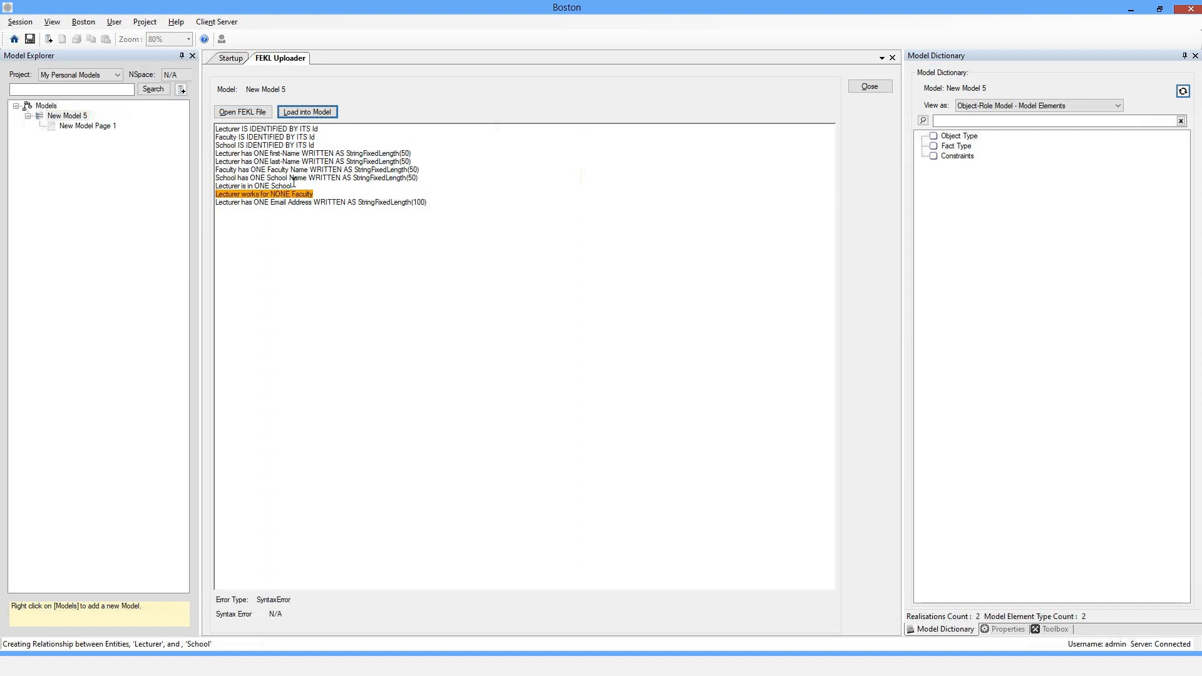
# Delete the statements above "Lecturer works for NONE Faculty", correct NONE to ONE and load the remaining statements into the model
pyautogui.moveTo(294, 184); pyautogui.dragTo(213, 125)
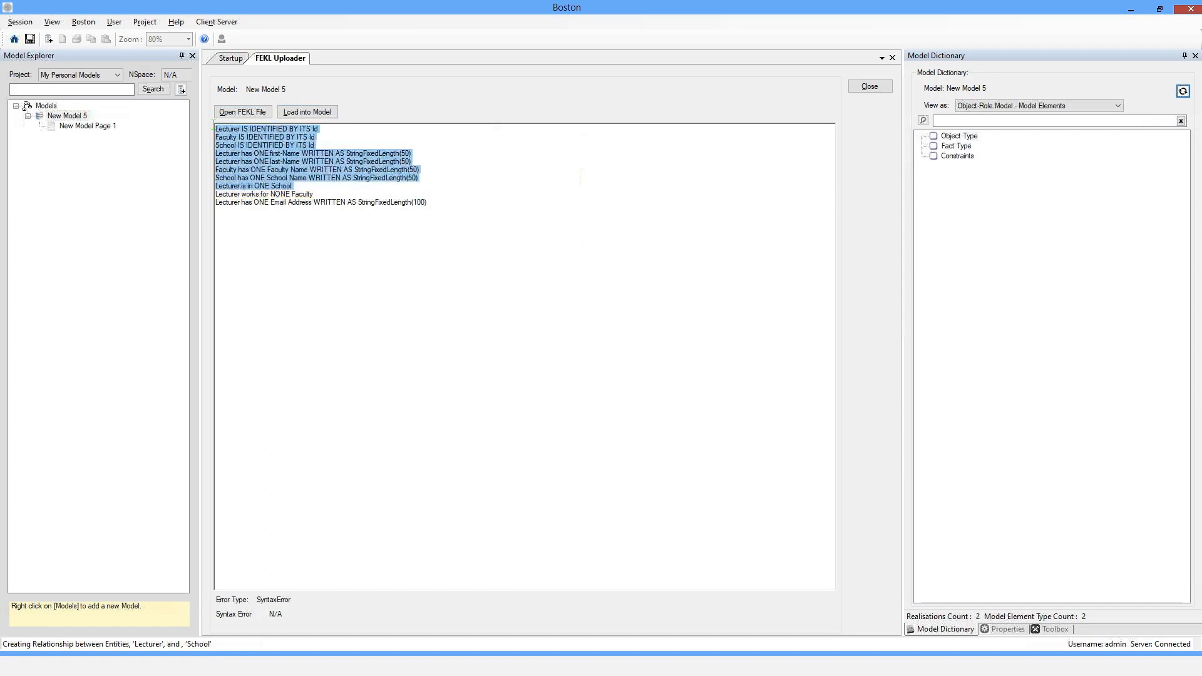
pyautogui.press('Delete')
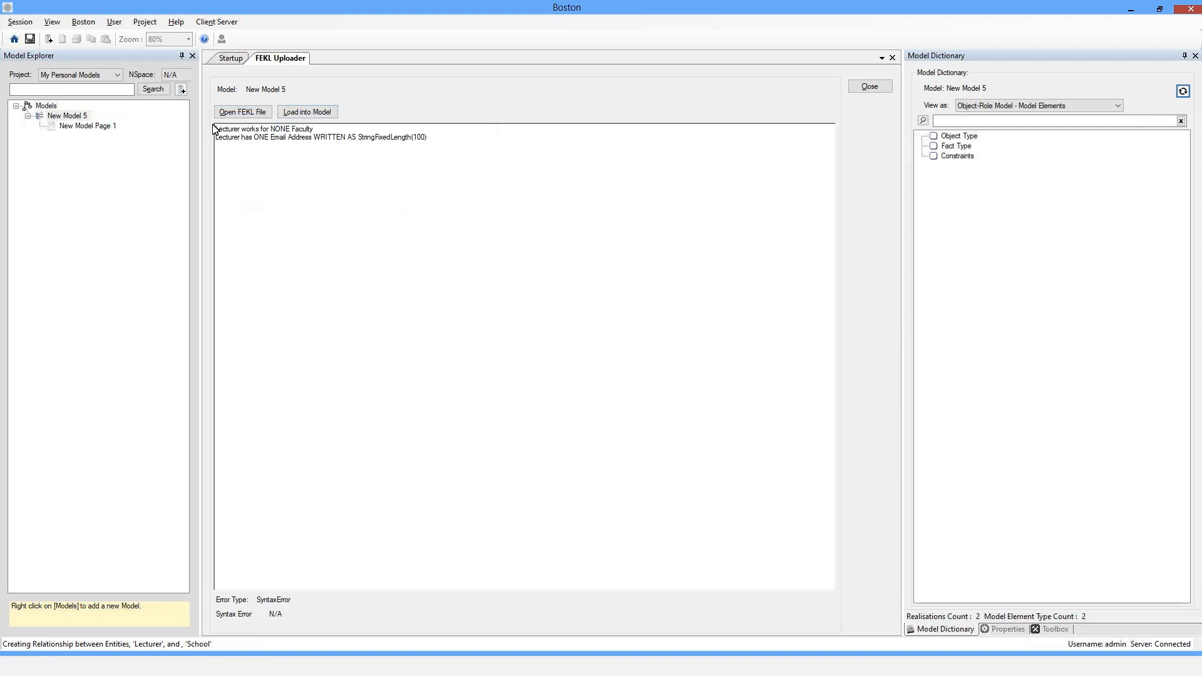
pyautogui.press('Delete')
pyautogui.click(314, 111)
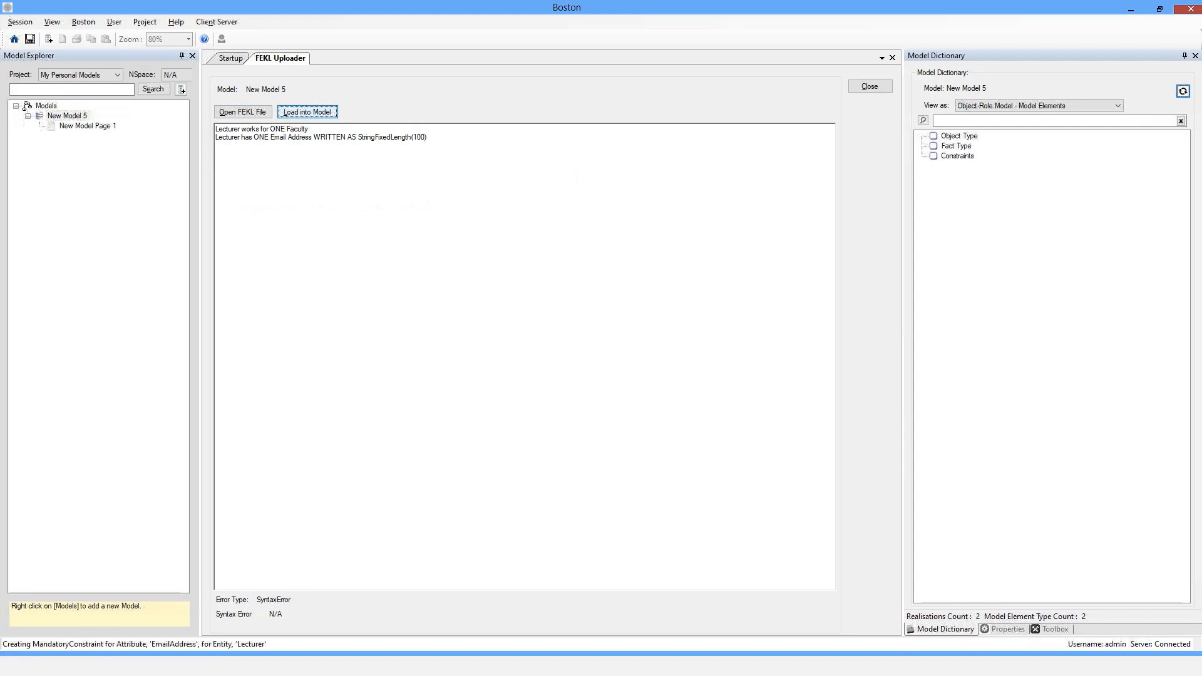
# Refresh the Model Dictionary of New Model 5 and expand its Object Type, Fact Type and Constraints groups
pyautogui.rightClick(44, 117)
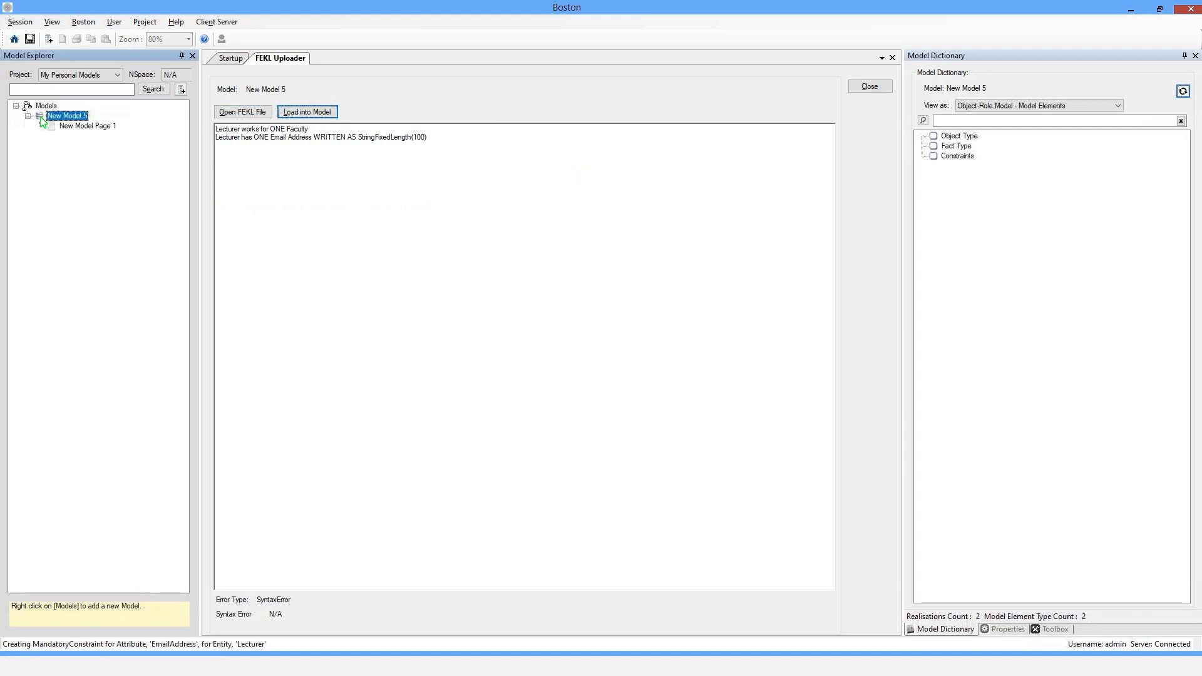
pyautogui.click(66, 129)
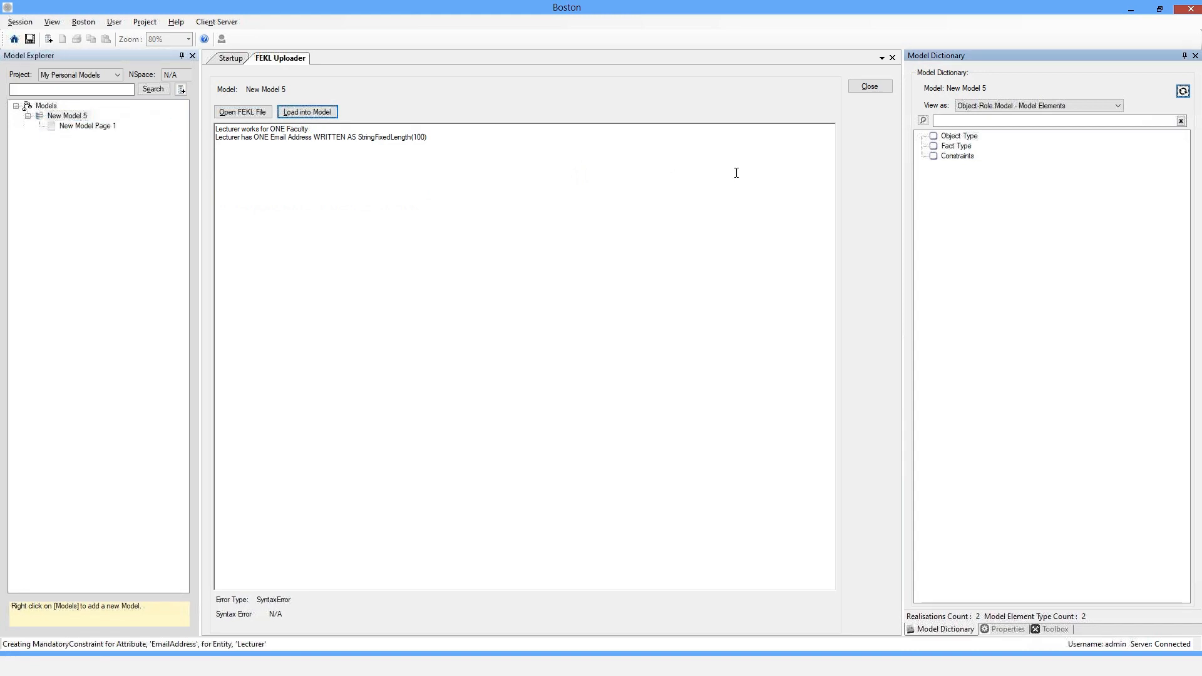
pyautogui.click(1183, 92)
pyautogui.click(923, 136)
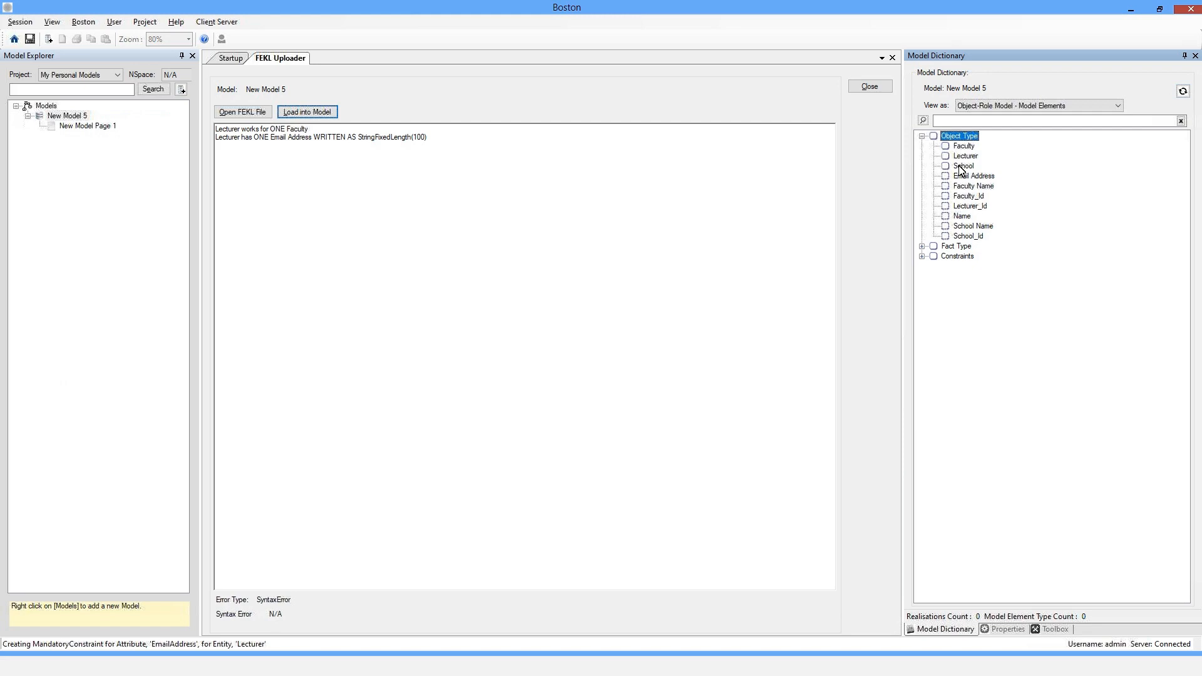
pyautogui.click(921, 249)
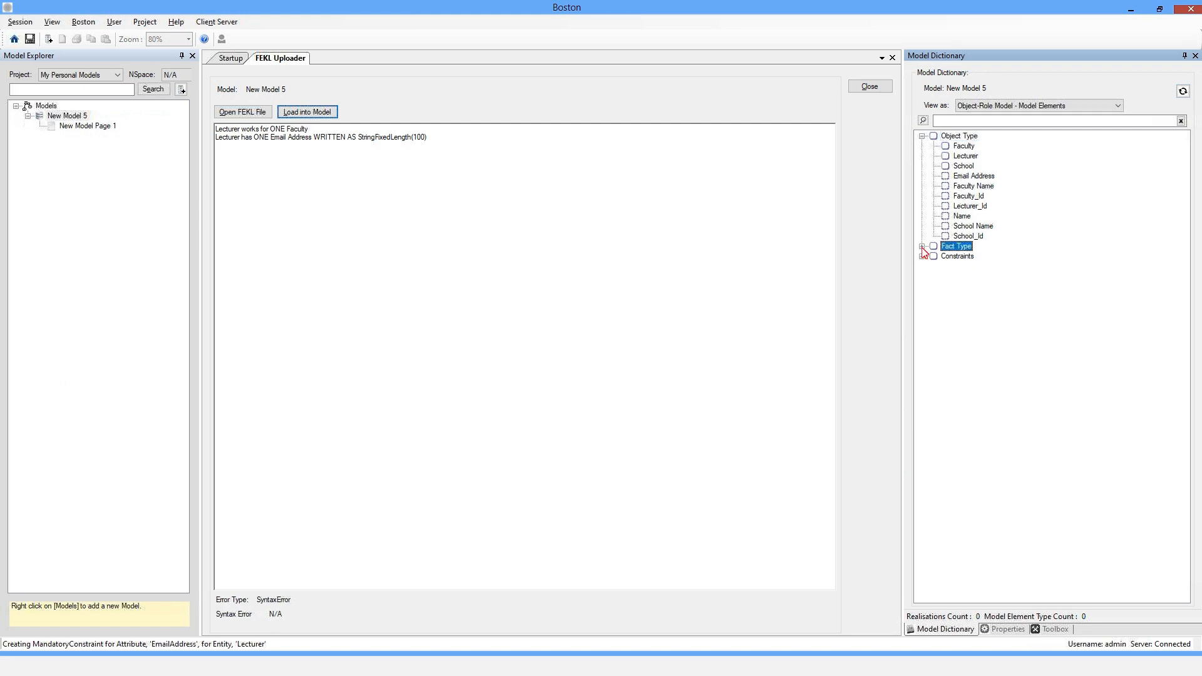
pyautogui.click(922, 247)
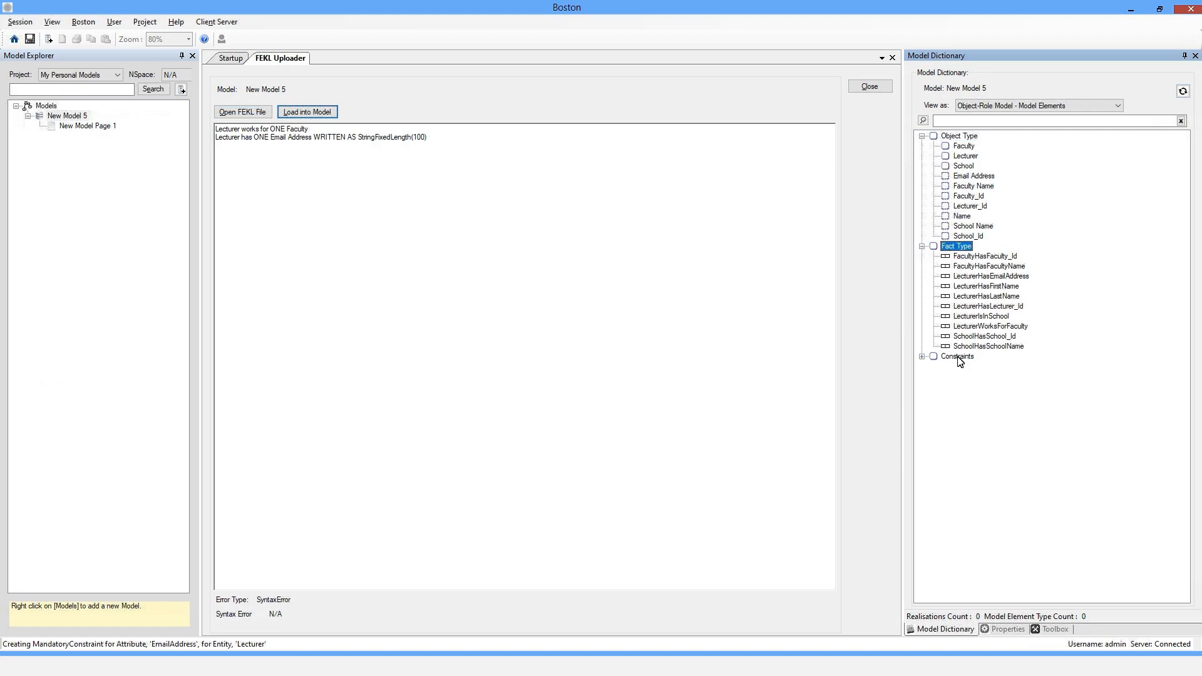
pyautogui.click(922, 357)
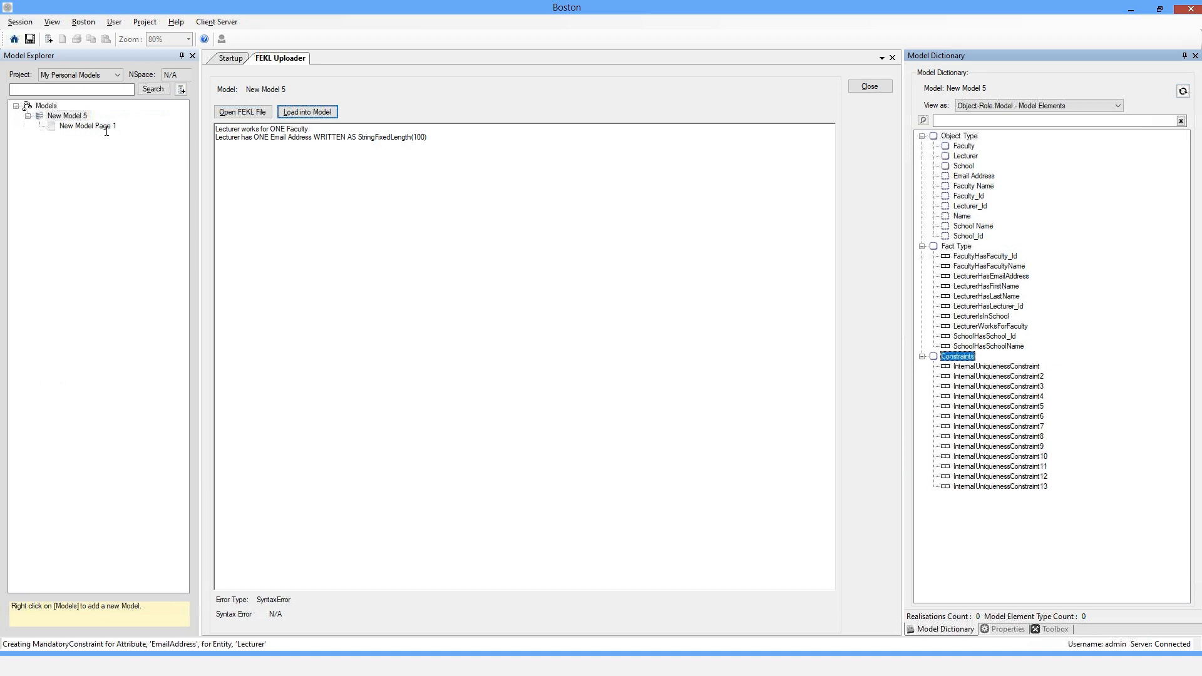
# Examine the export formats offered for New Model 5 without exporting
pyautogui.rightClick(40, 117)
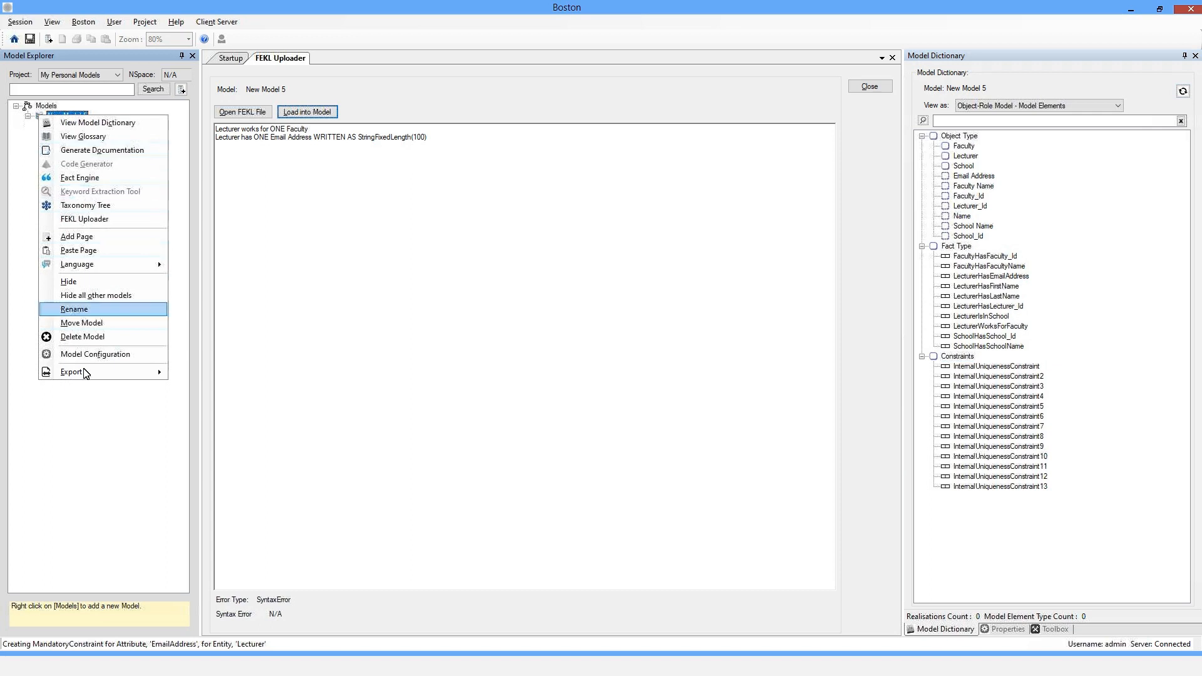
pyautogui.moveTo(86, 378)
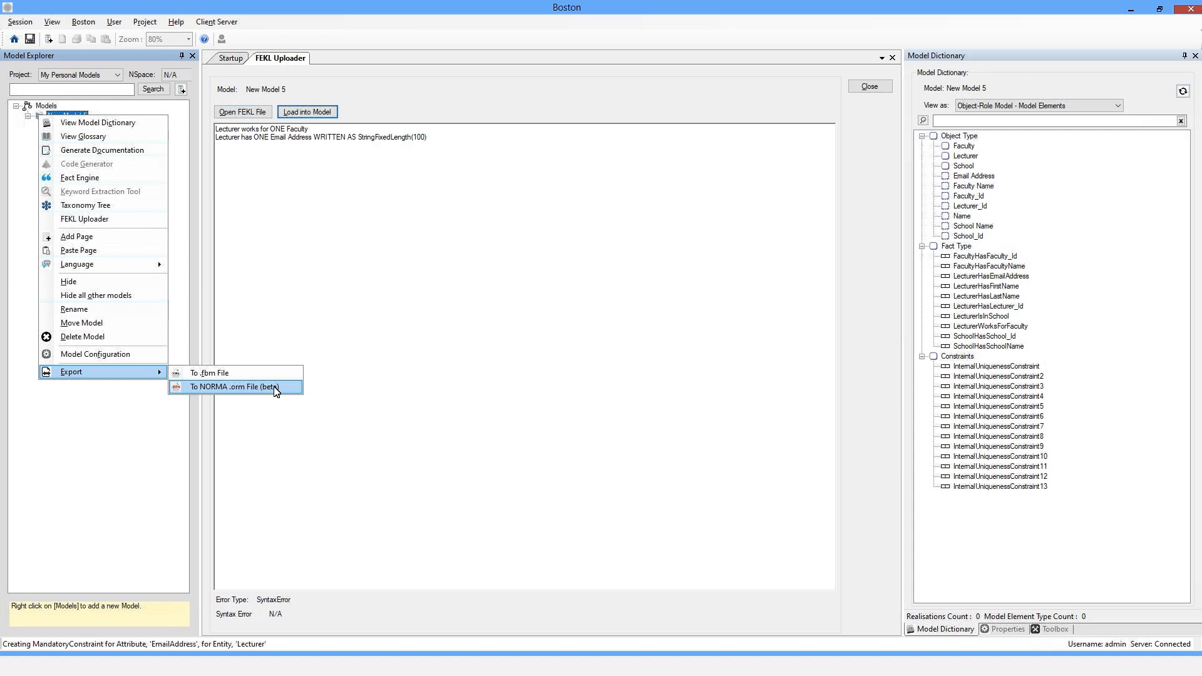
pyautogui.click(300, 229)
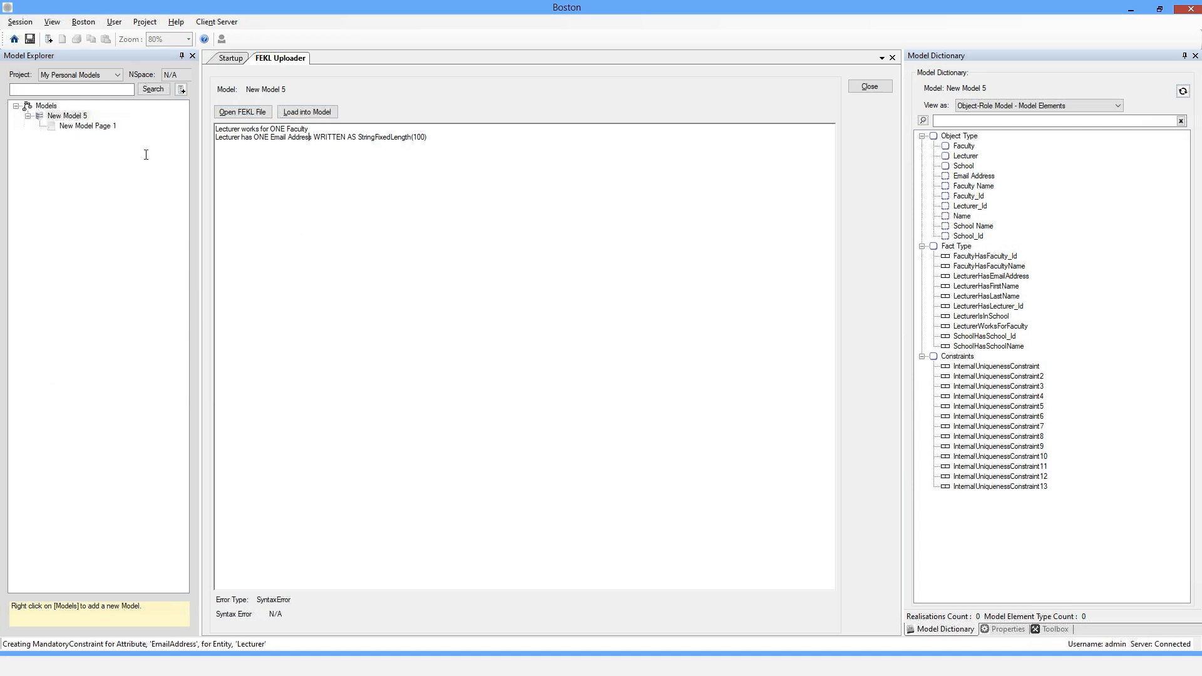
# Open New Model Page 1 for editing and show the Model Dictionary beside it
pyautogui.click(74, 126)
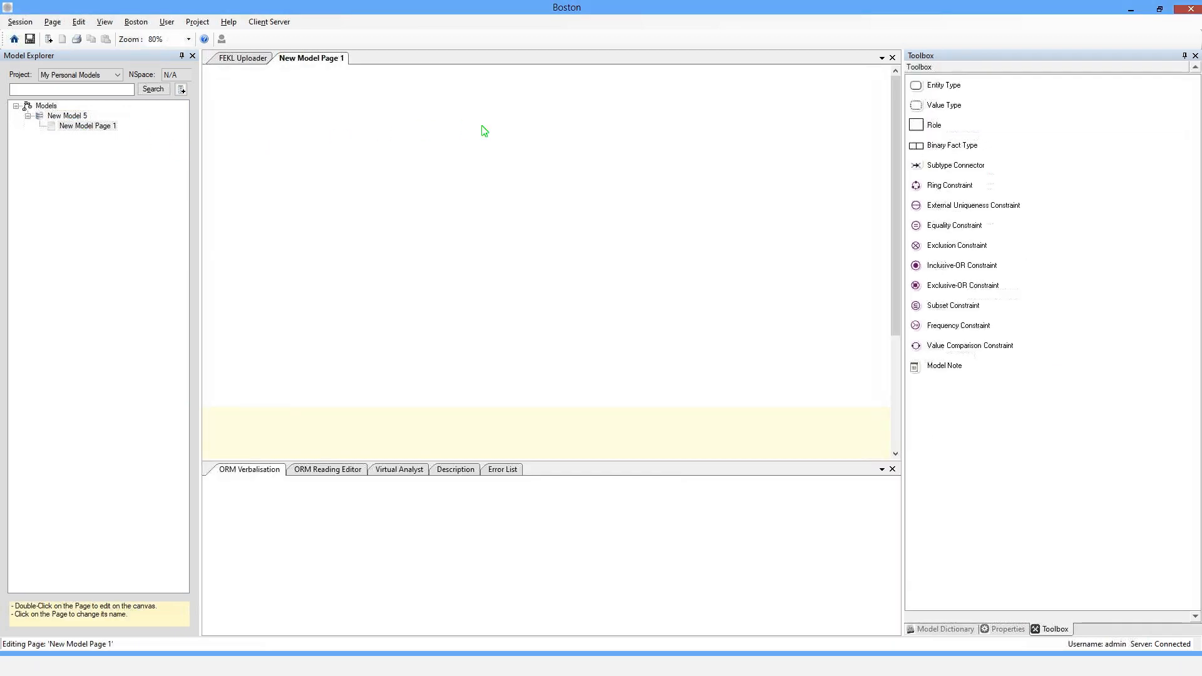
pyautogui.rightClick(483, 126)
pyautogui.moveTo(579, 133)
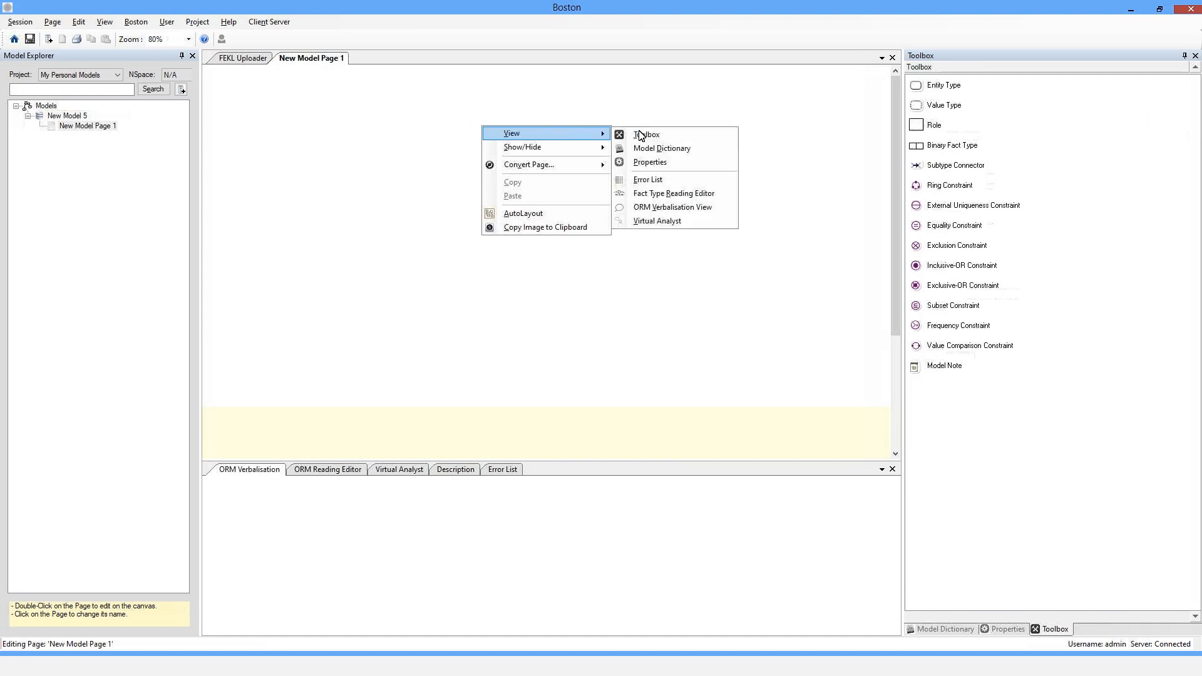
pyautogui.click(805, 151)
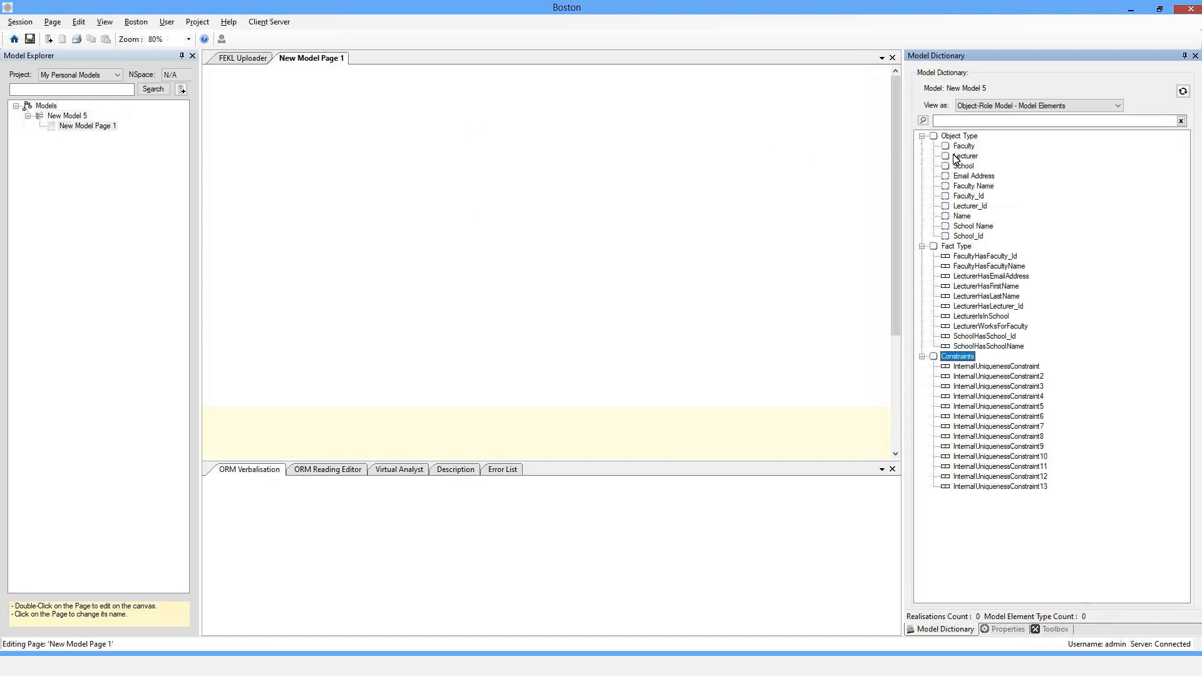
# Place the Lecturer entity type from the Model Dictionary on the blank page, in the upper middle of the canvas
pyautogui.click(956, 156)
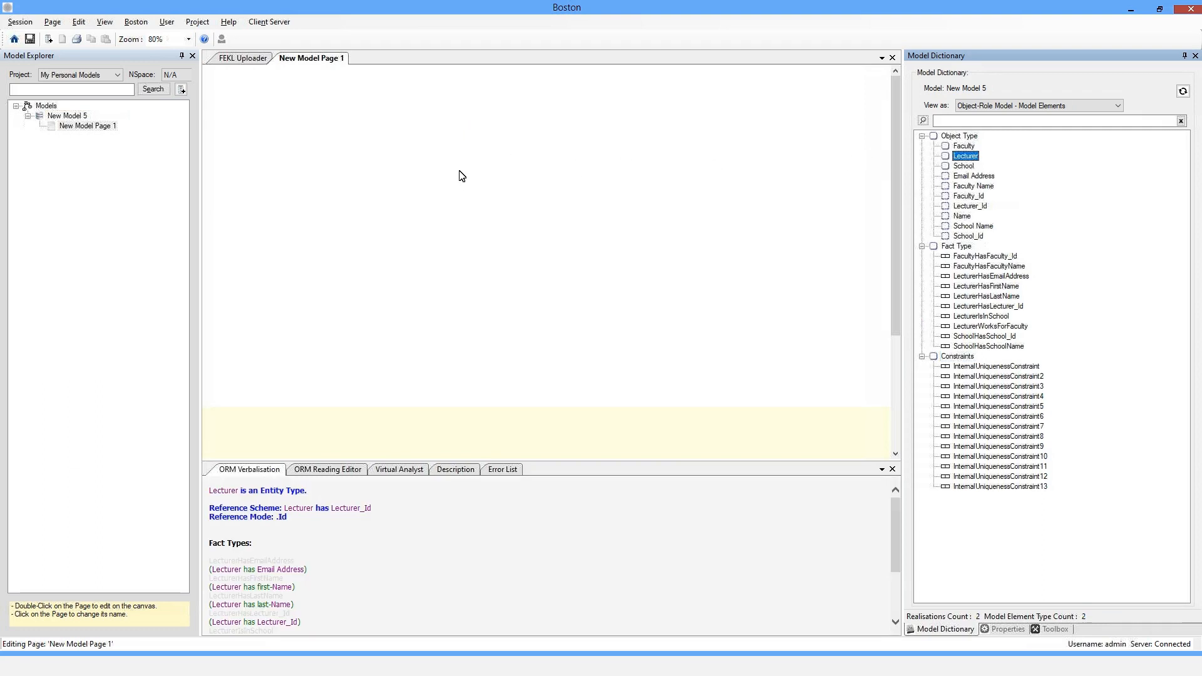
pyautogui.moveTo(956, 157); pyautogui.dragTo(462, 176)
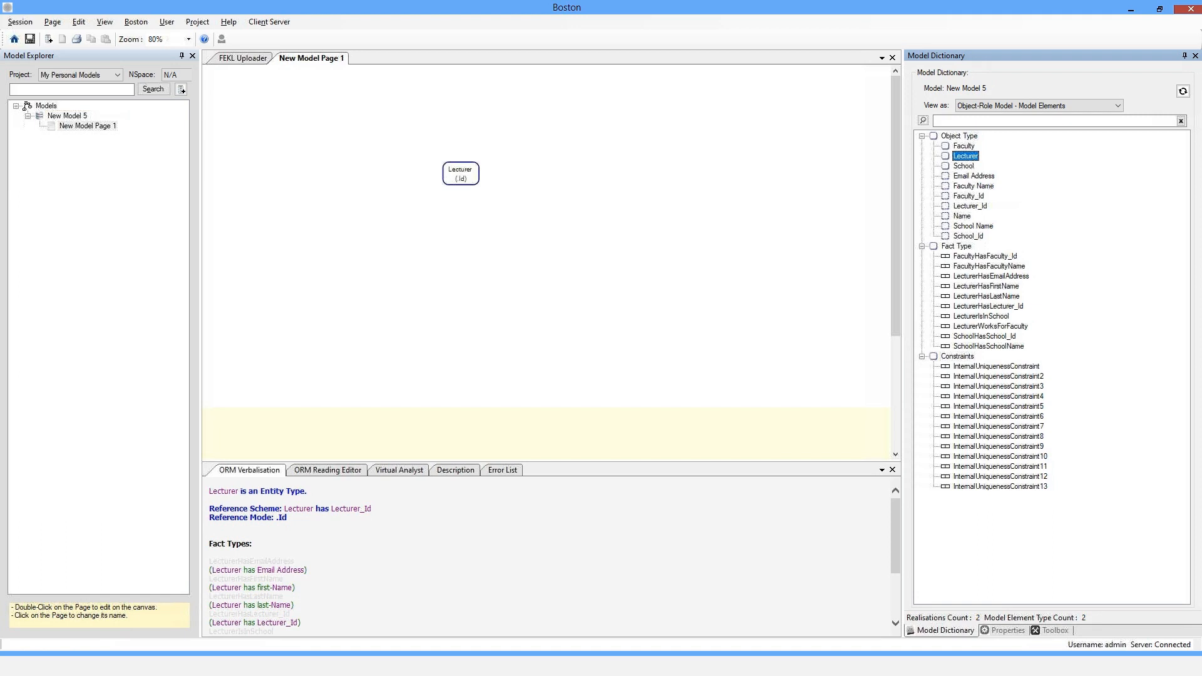
# Add all fact types related to Lecturer to the page and arrange the diagram with AutoLayout
pyautogui.click(461, 177)
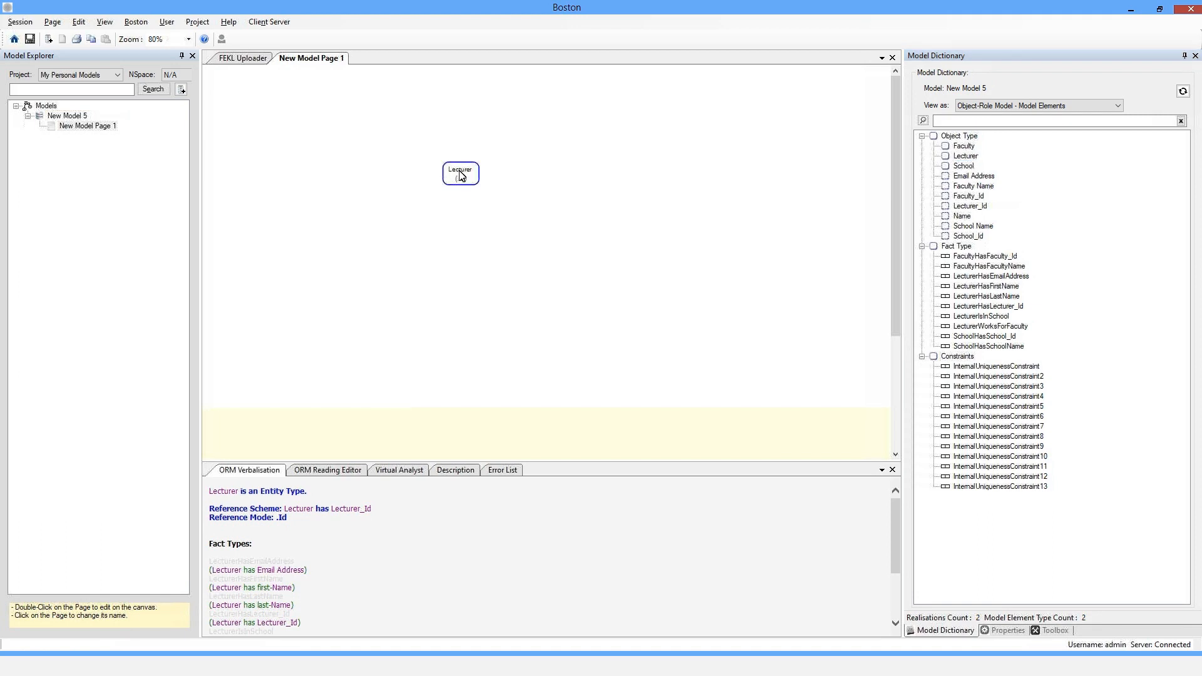
pyautogui.rightClick(461, 176)
pyautogui.moveTo(489, 216)
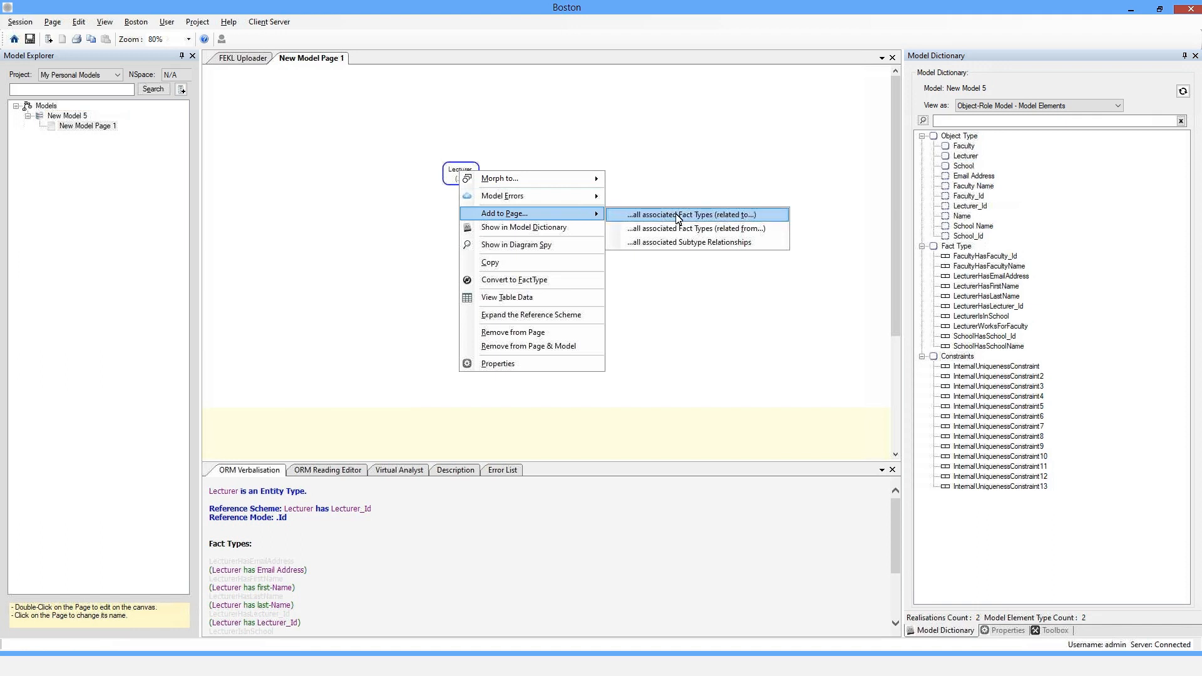
pyautogui.click(735, 216)
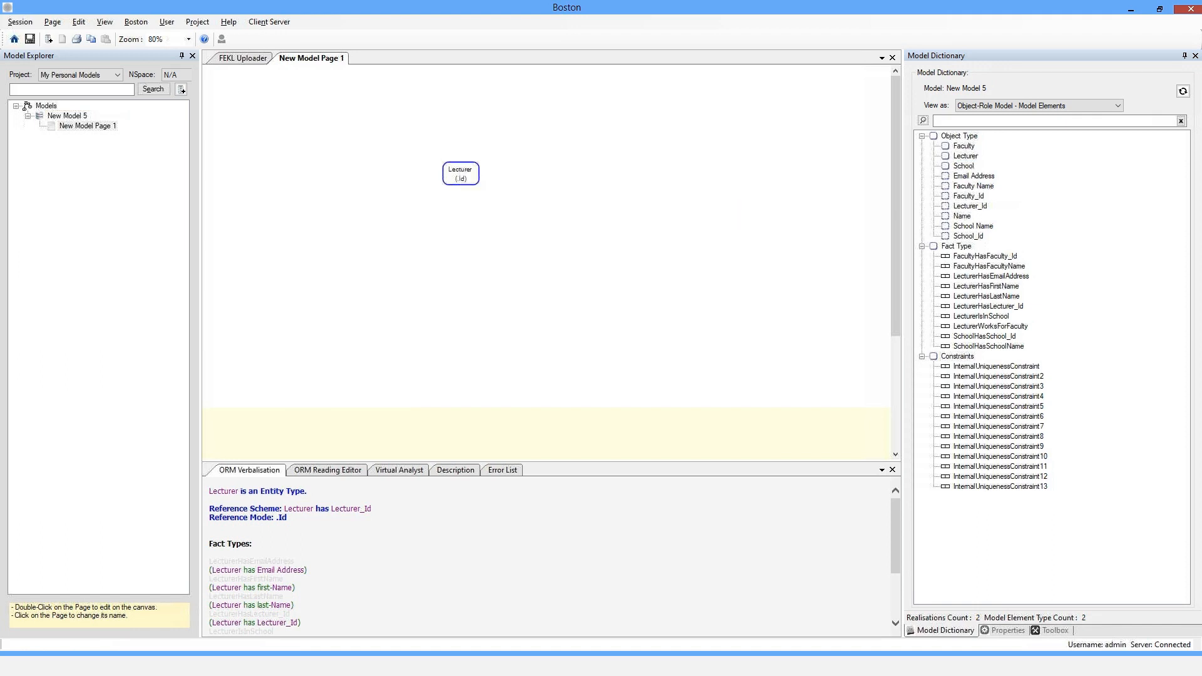
pyautogui.rightClick(489, 236)
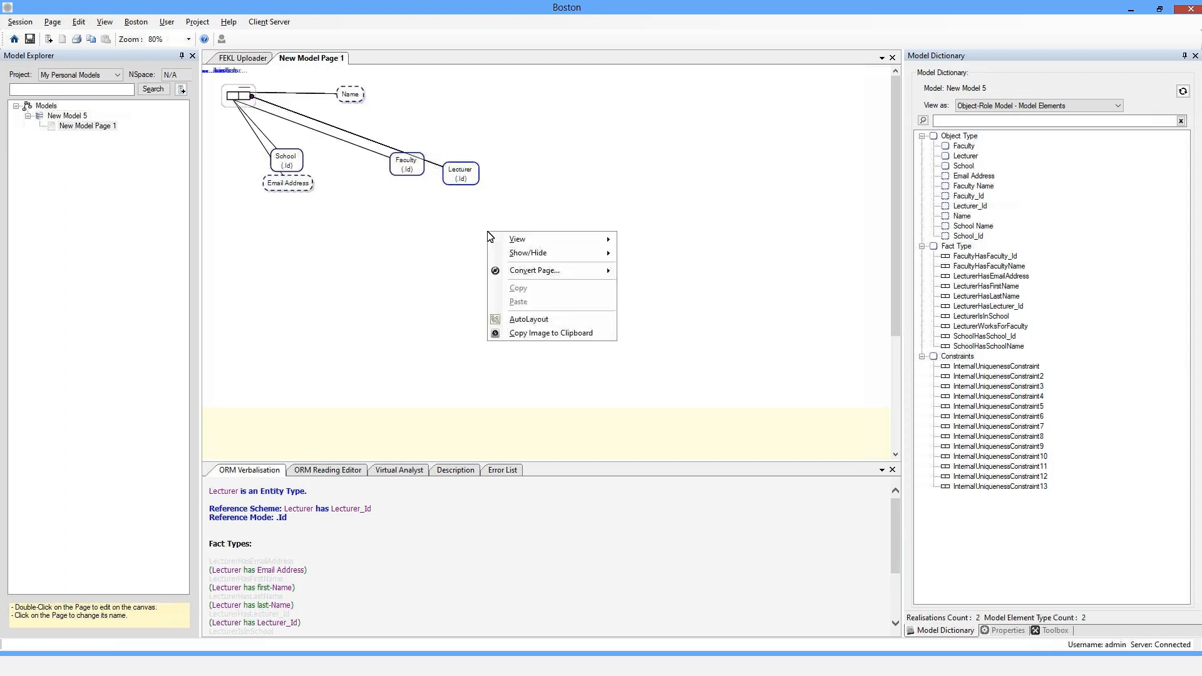
pyautogui.click(512, 320)
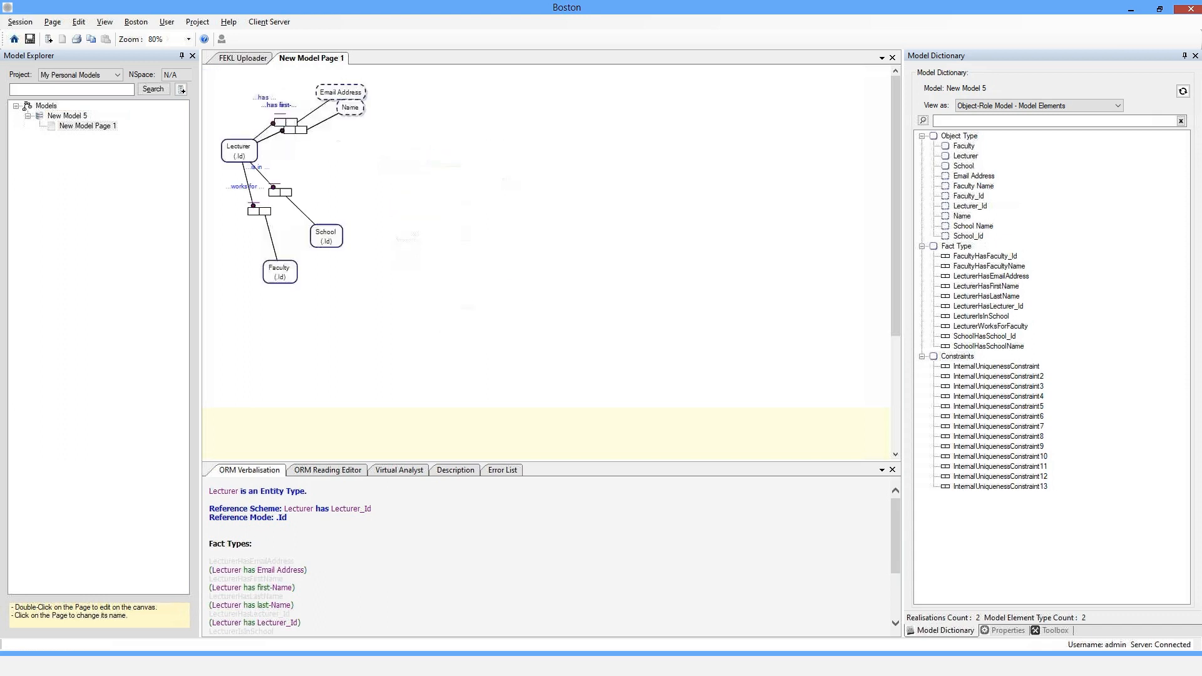
pyautogui.click(324, 133)
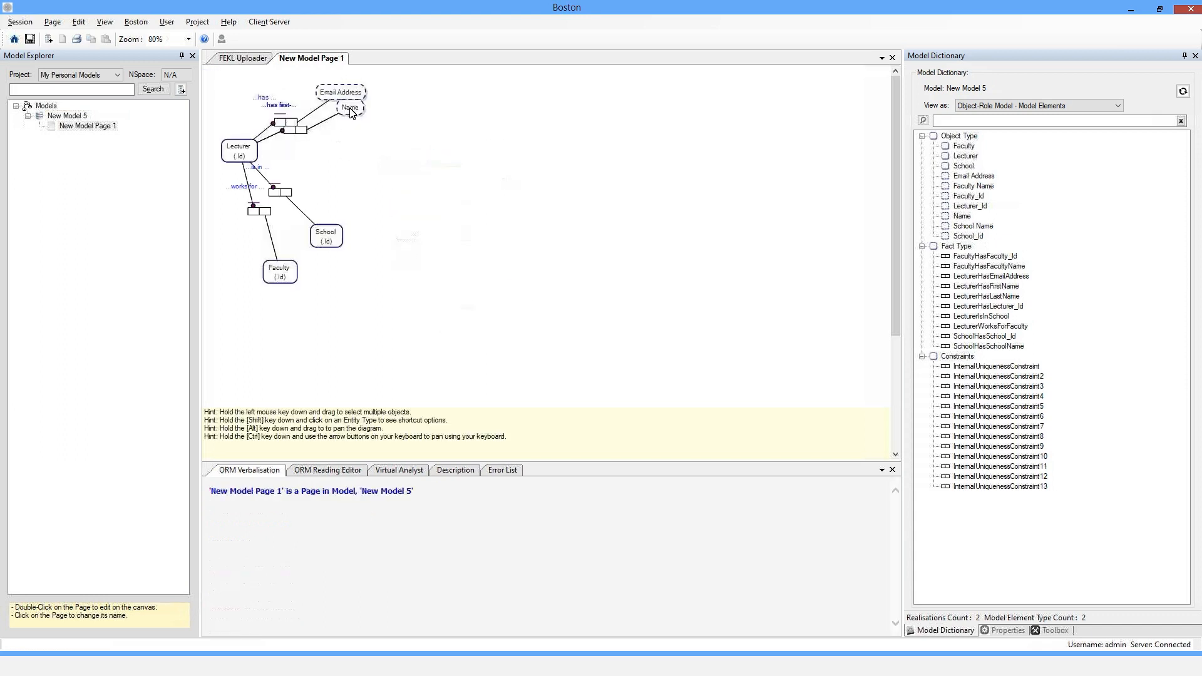
# Spread out the Name value type and the overlapping first-name and last-name fact types, and place the fact type readings below their role boxes
pyautogui.moveTo(350, 107); pyautogui.dragTo(359, 118)
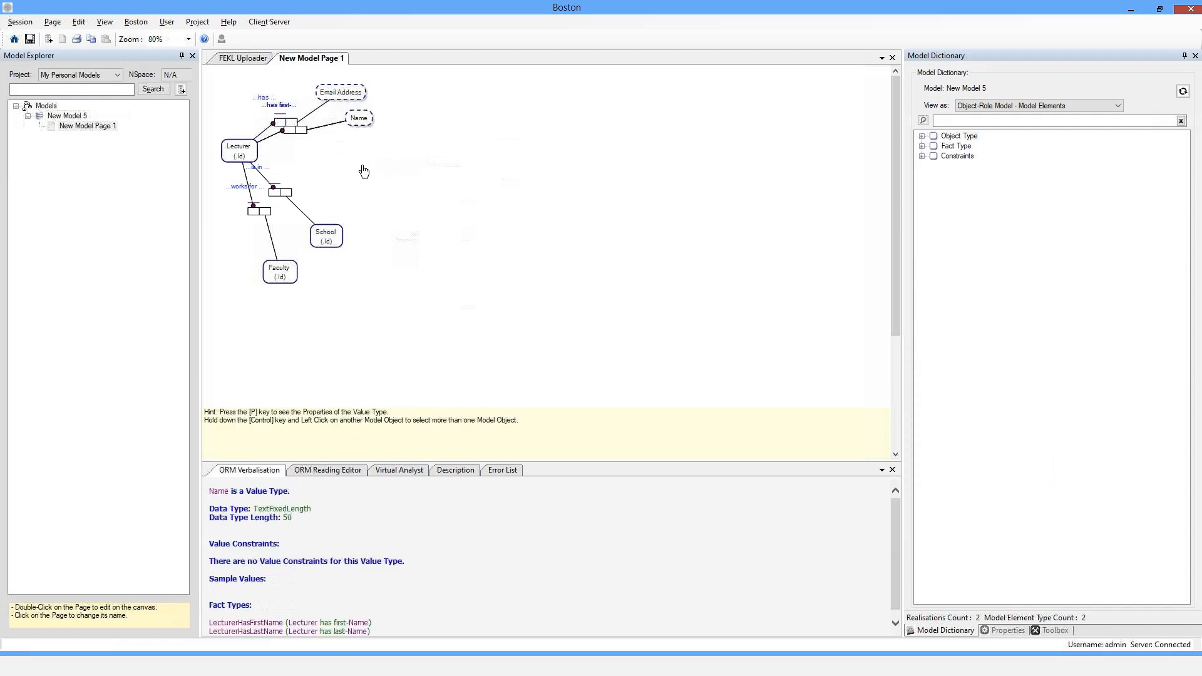
pyautogui.click(306, 131)
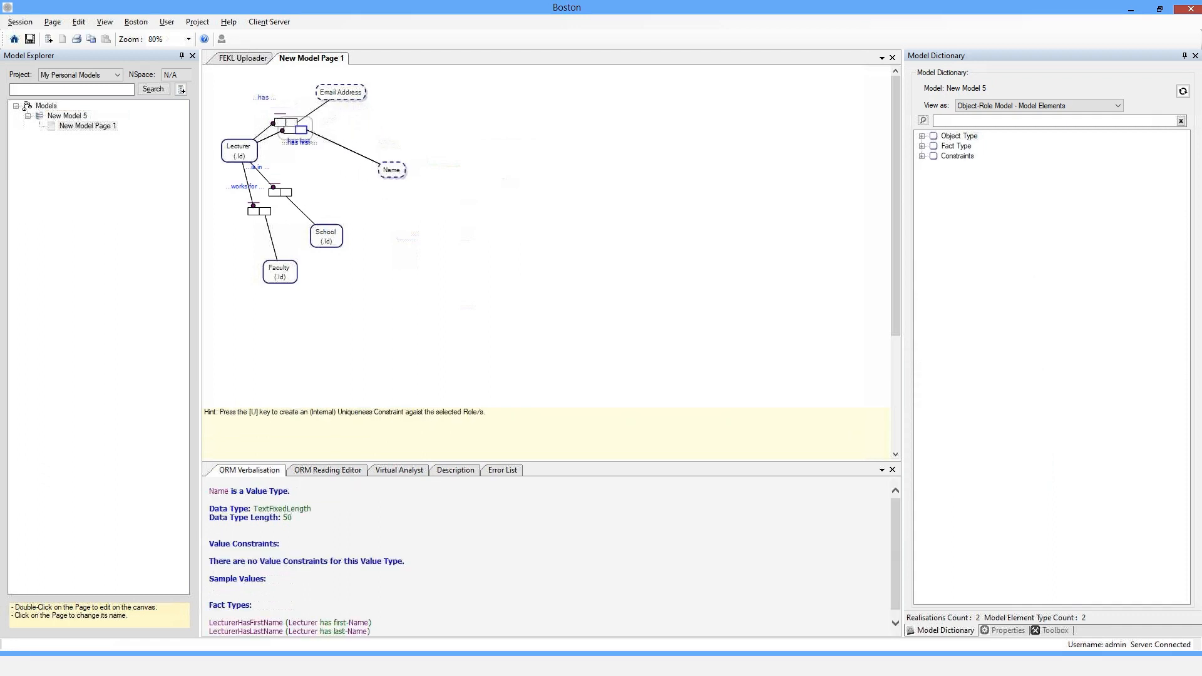
pyautogui.press('u')
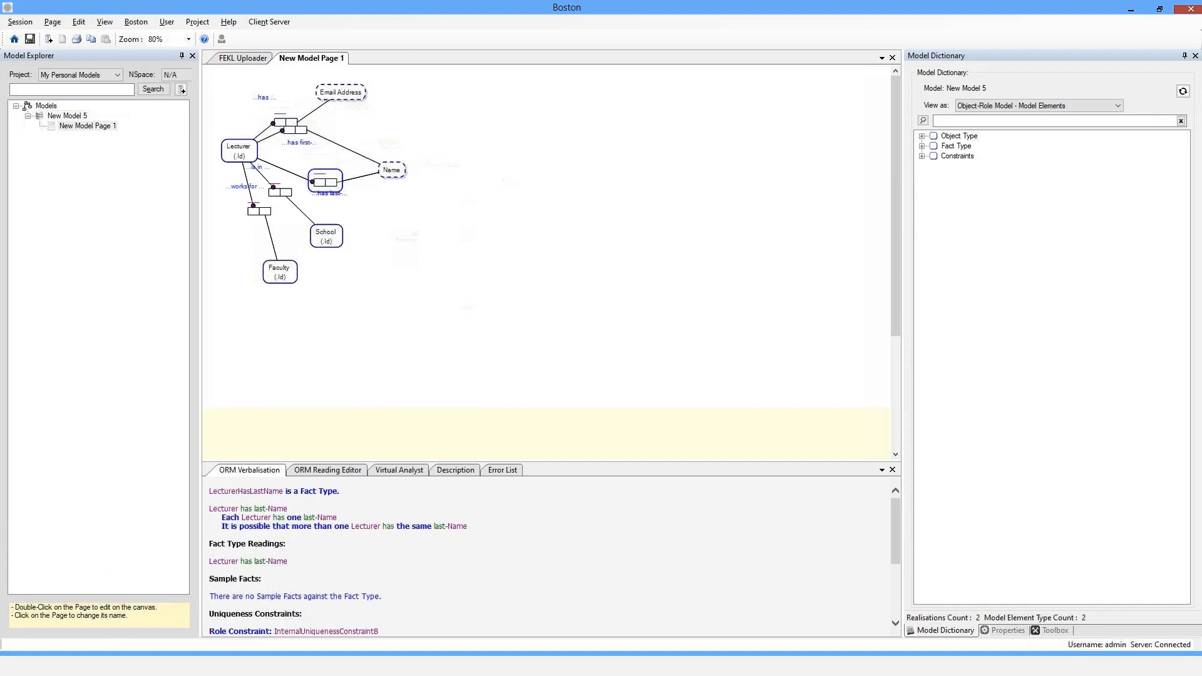
pyautogui.click(304, 131)
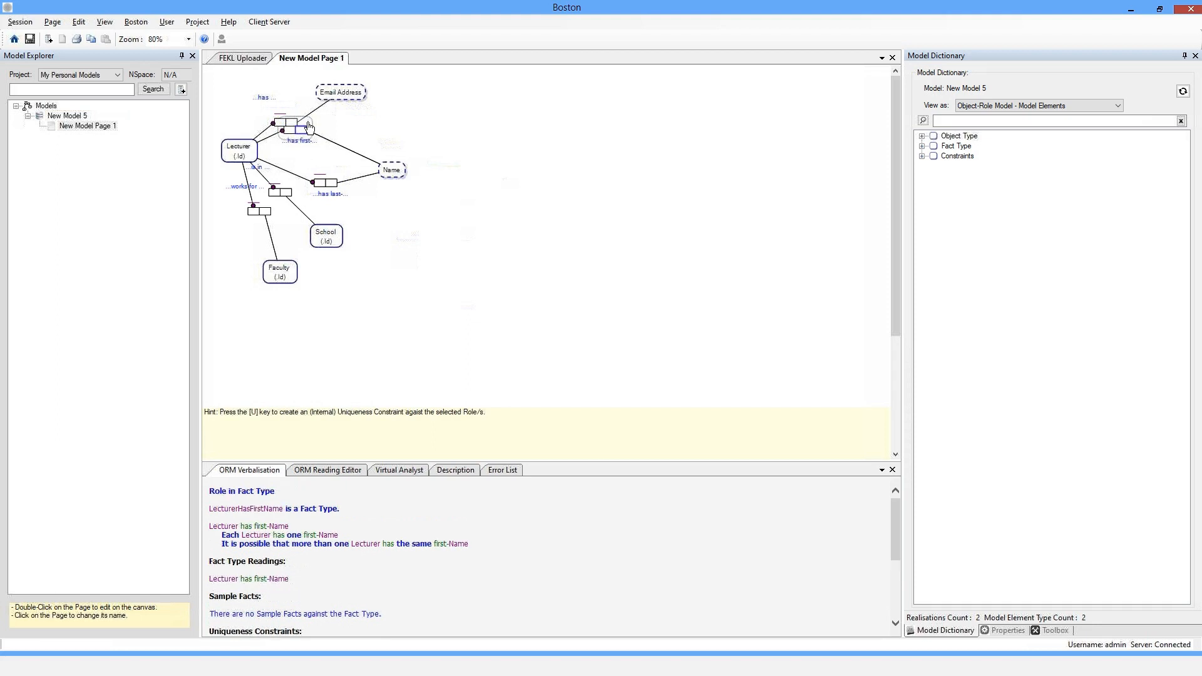
pyautogui.press('u')
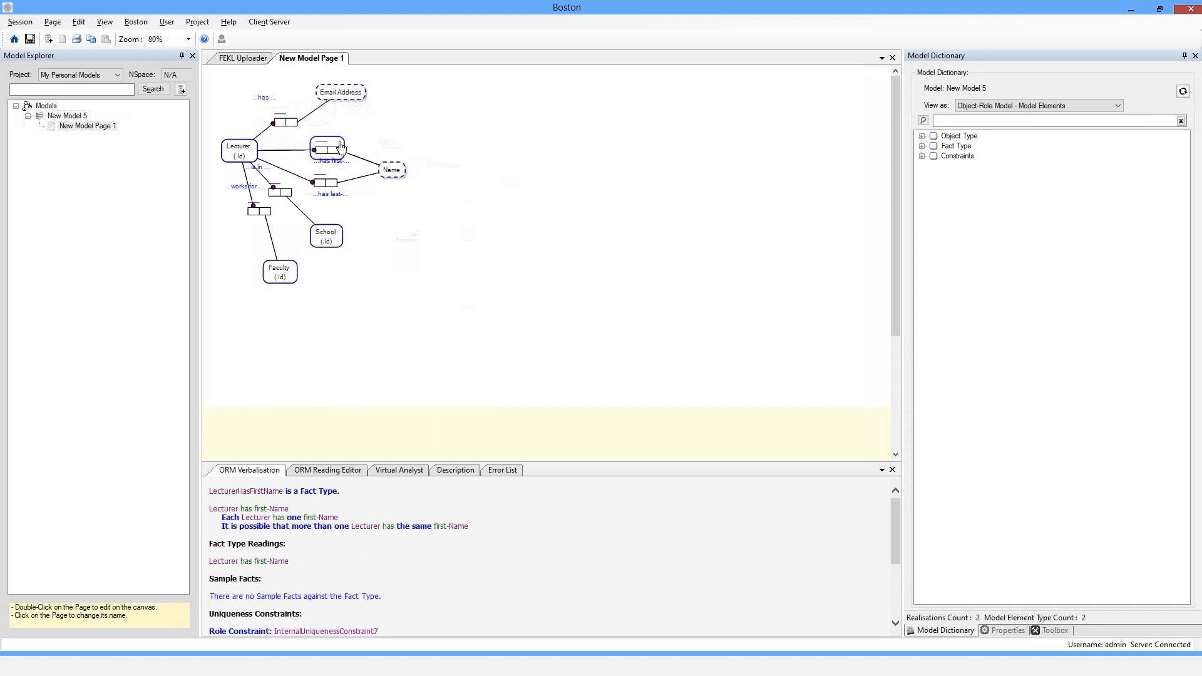
pyautogui.click(397, 118)
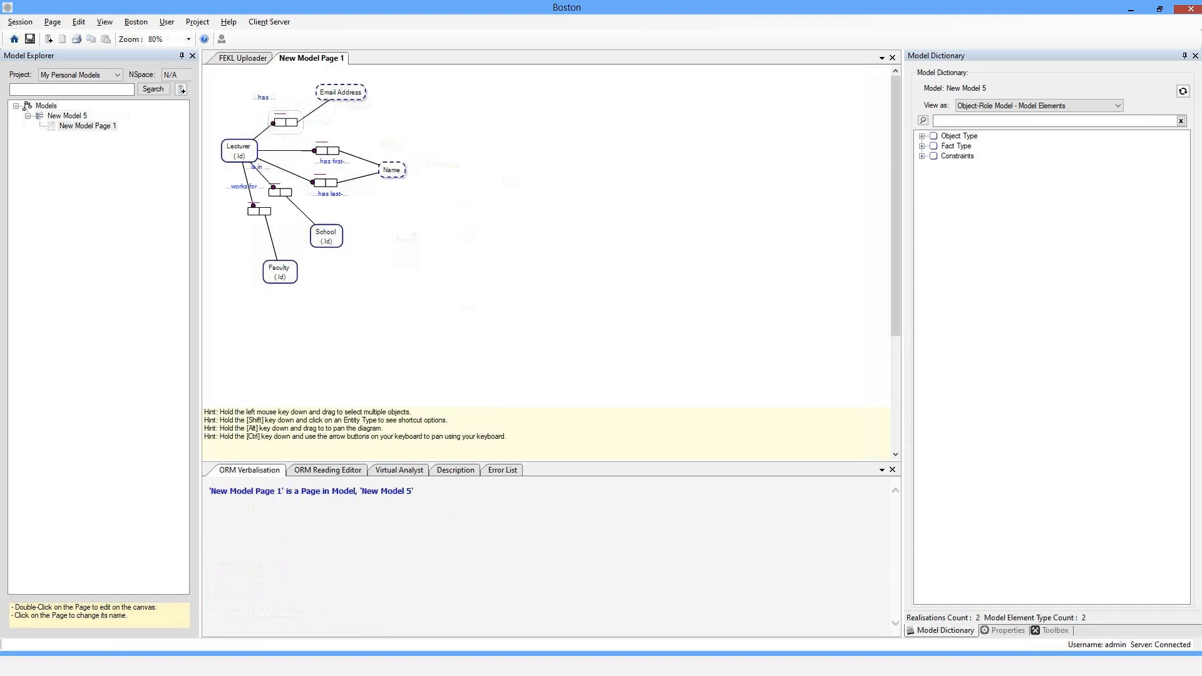
pyautogui.moveTo(263, 98); pyautogui.dragTo(255, 232)
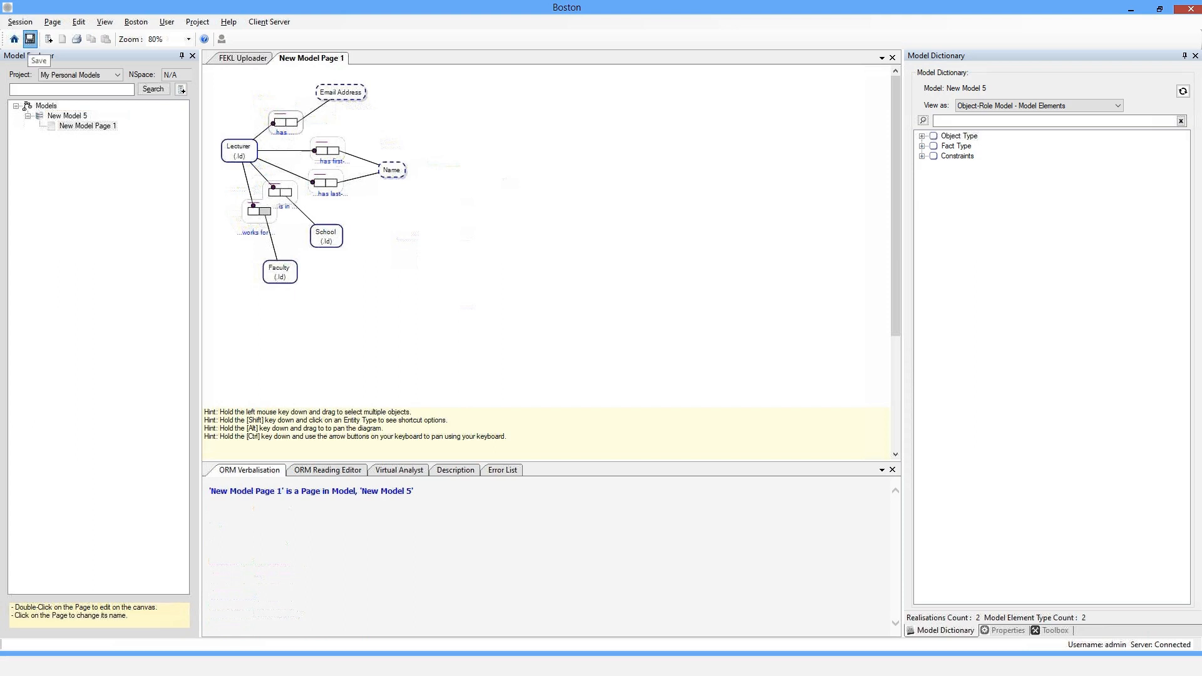
# Save New Model 5 and export it as the NORMA .orm file NORMA-Test-FEKL, excluding the Boston Core MDA elements
pyautogui.click(29, 39)
pyautogui.rightClick(41, 115)
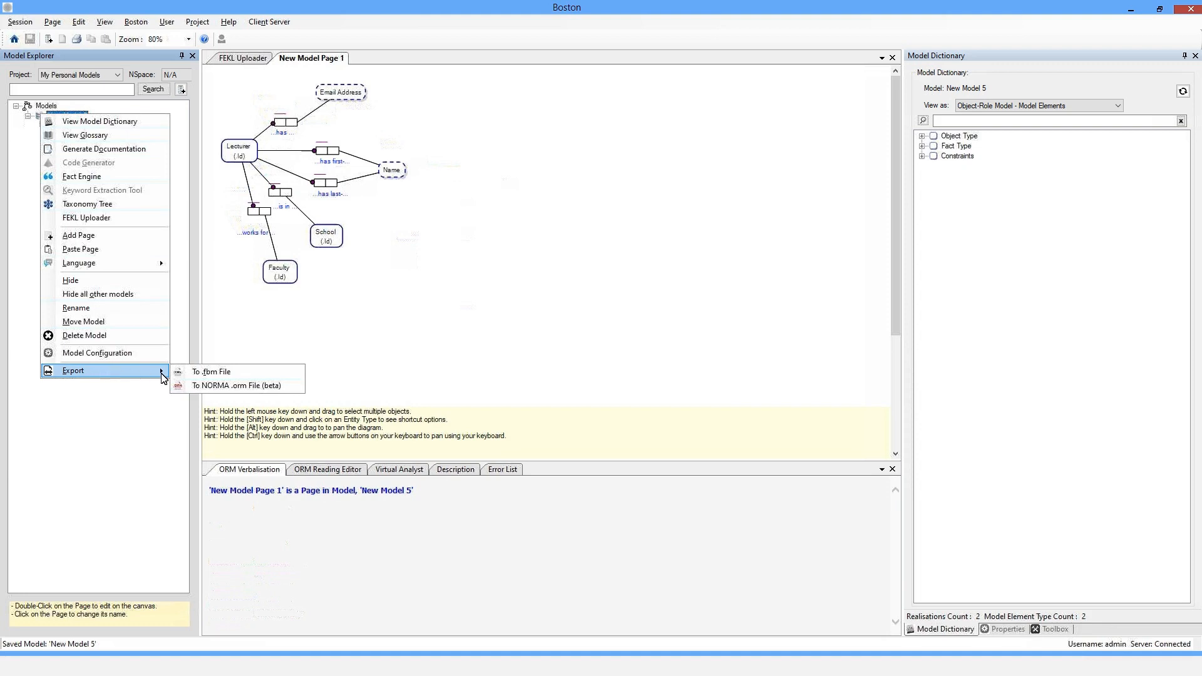
pyautogui.click(292, 386)
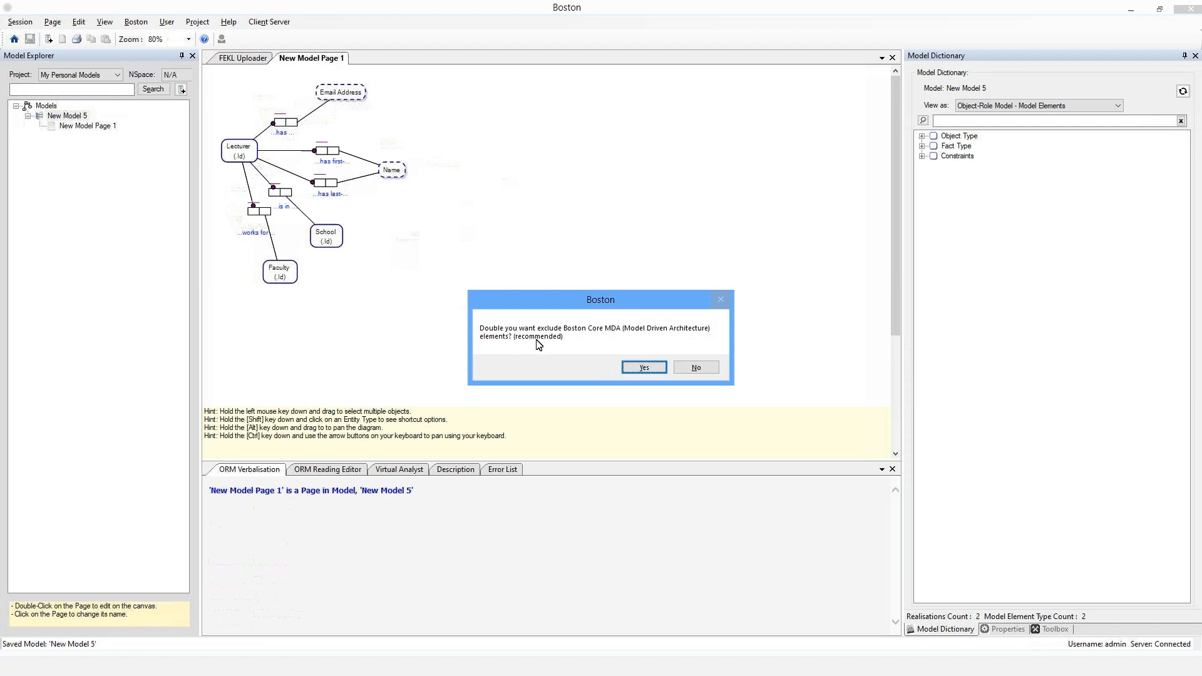
pyautogui.click(640, 368)
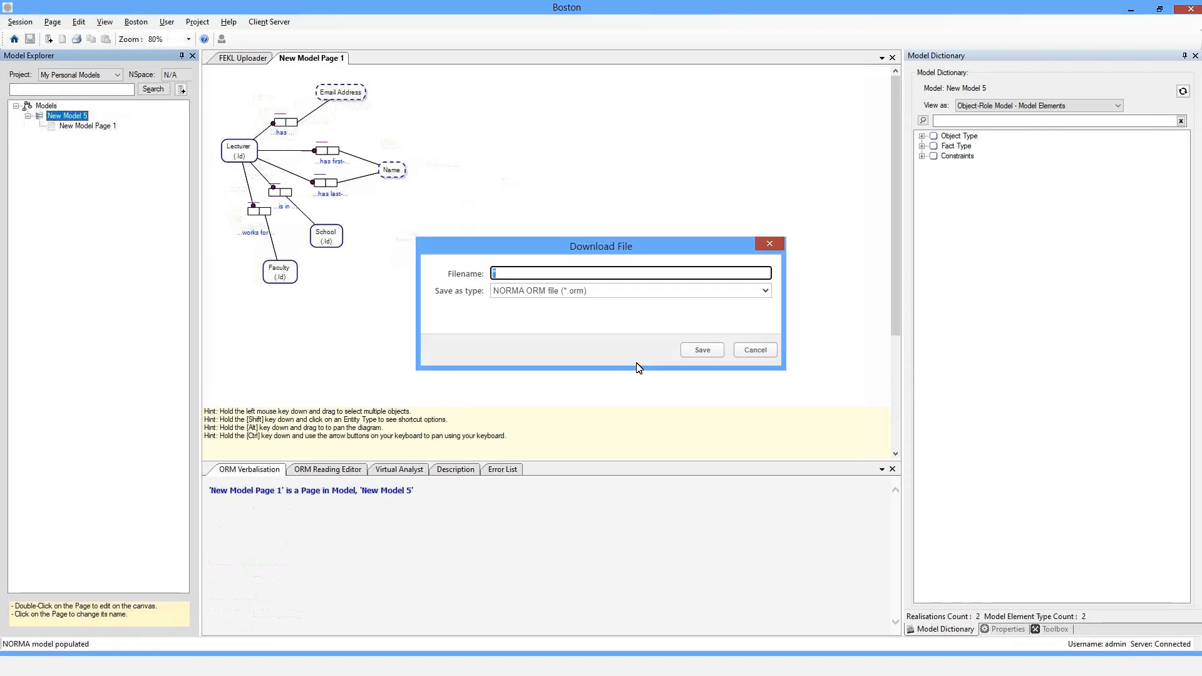
pyautogui.write('NORMA-Test-')
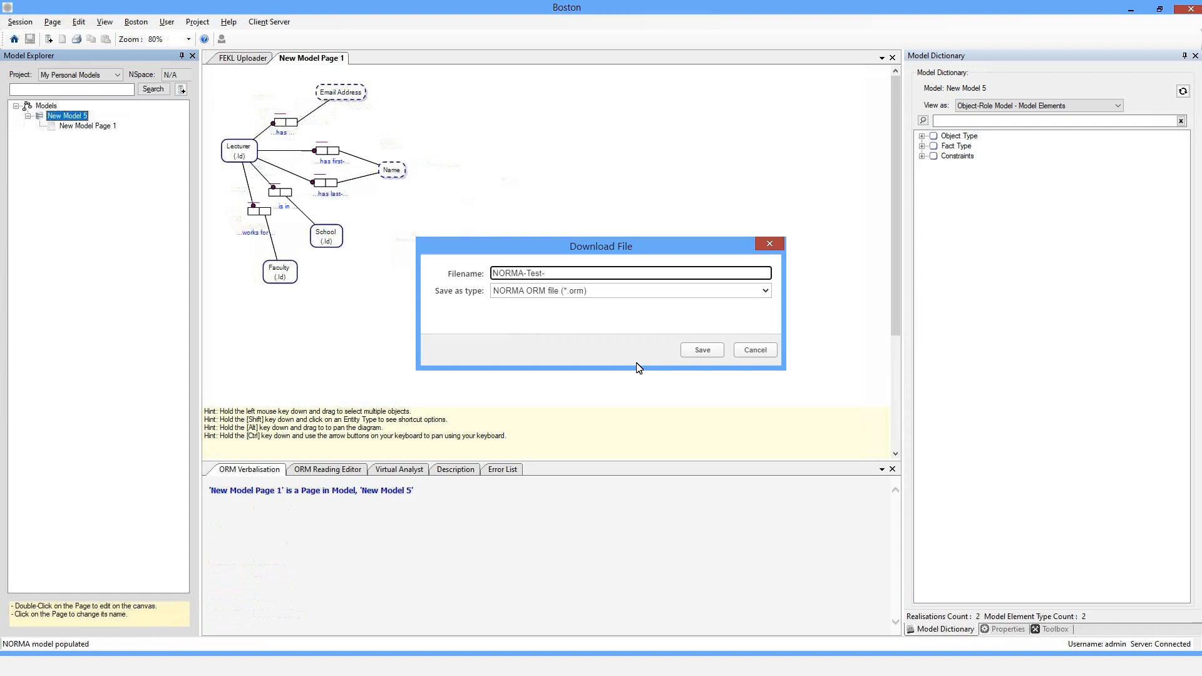
pyautogui.write('FEKL')
pyautogui.click(700, 352)
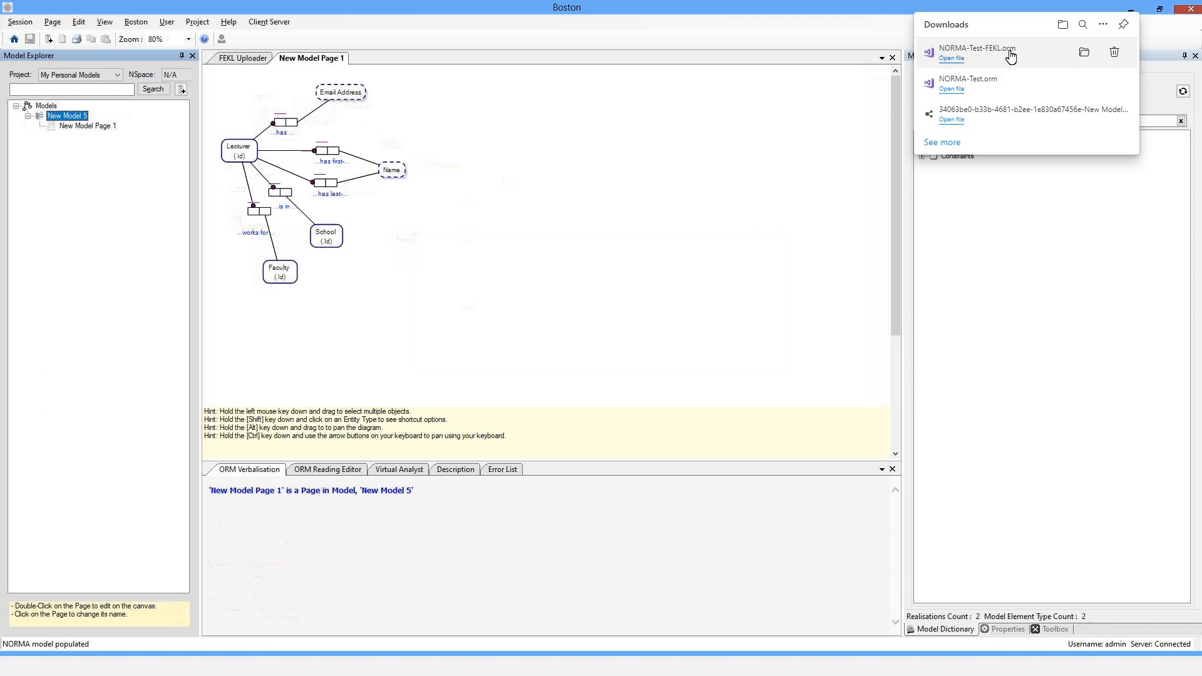
# Open the downloaded NORMA-Test-FEKL.orm in Visual Studio and show the ORM Model Browser
pyautogui.click(949, 59)
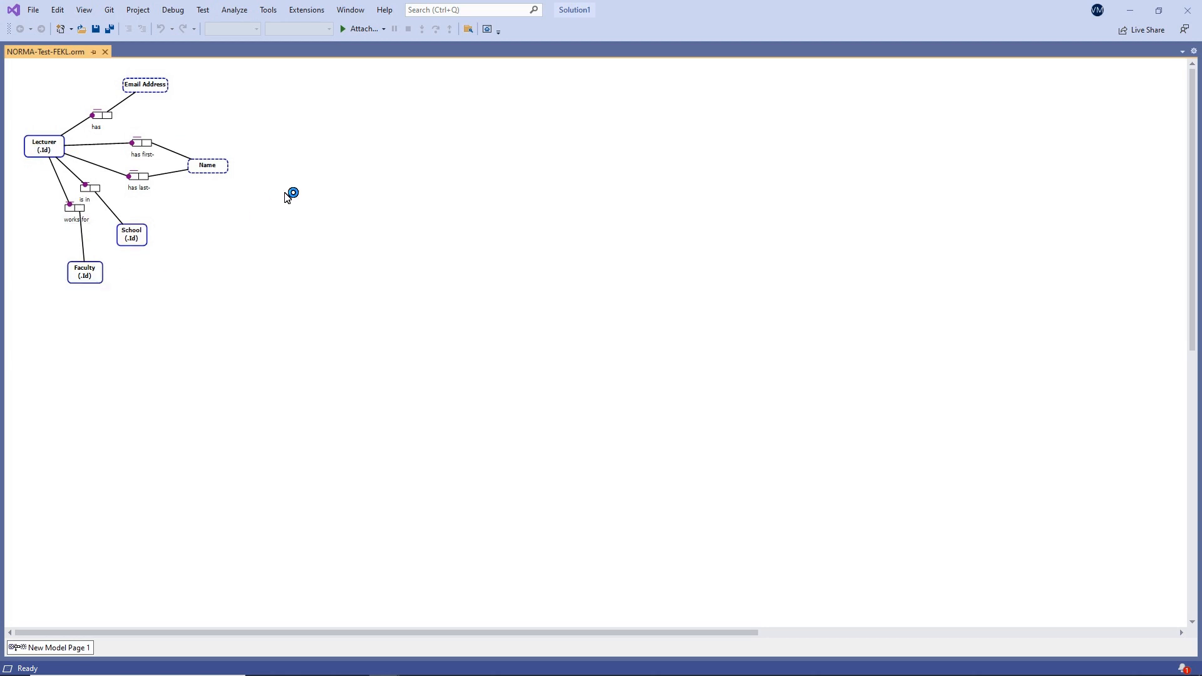
pyautogui.rightClick(418, 168)
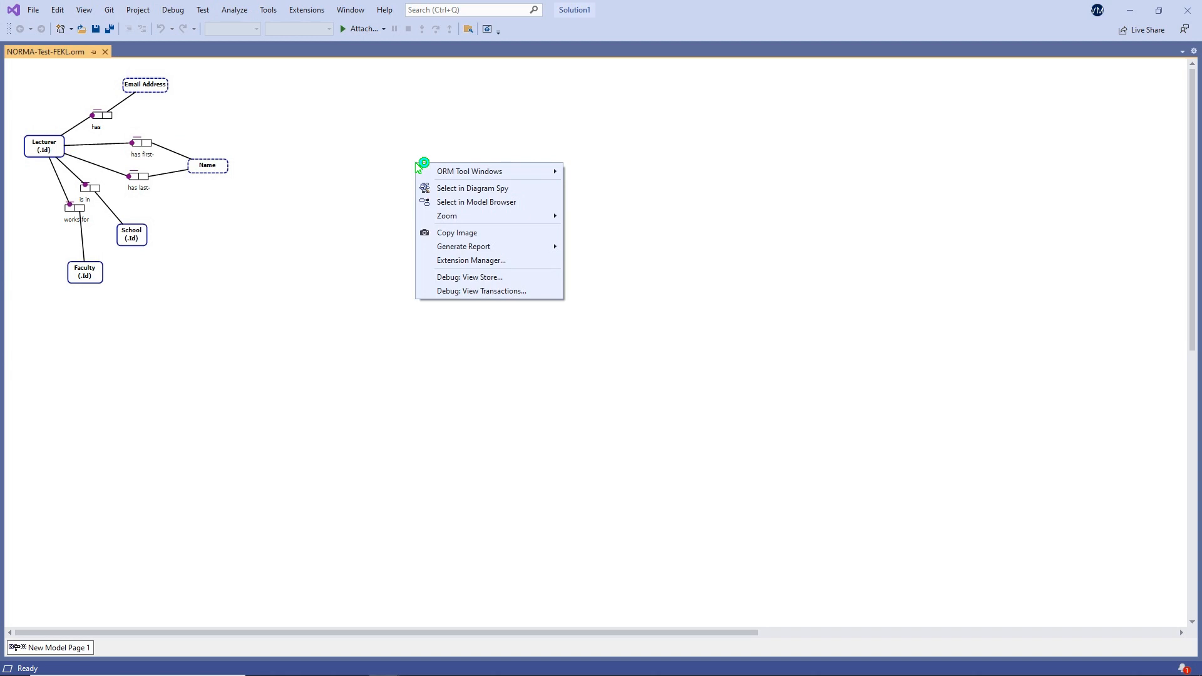
pyautogui.moveTo(455, 171)
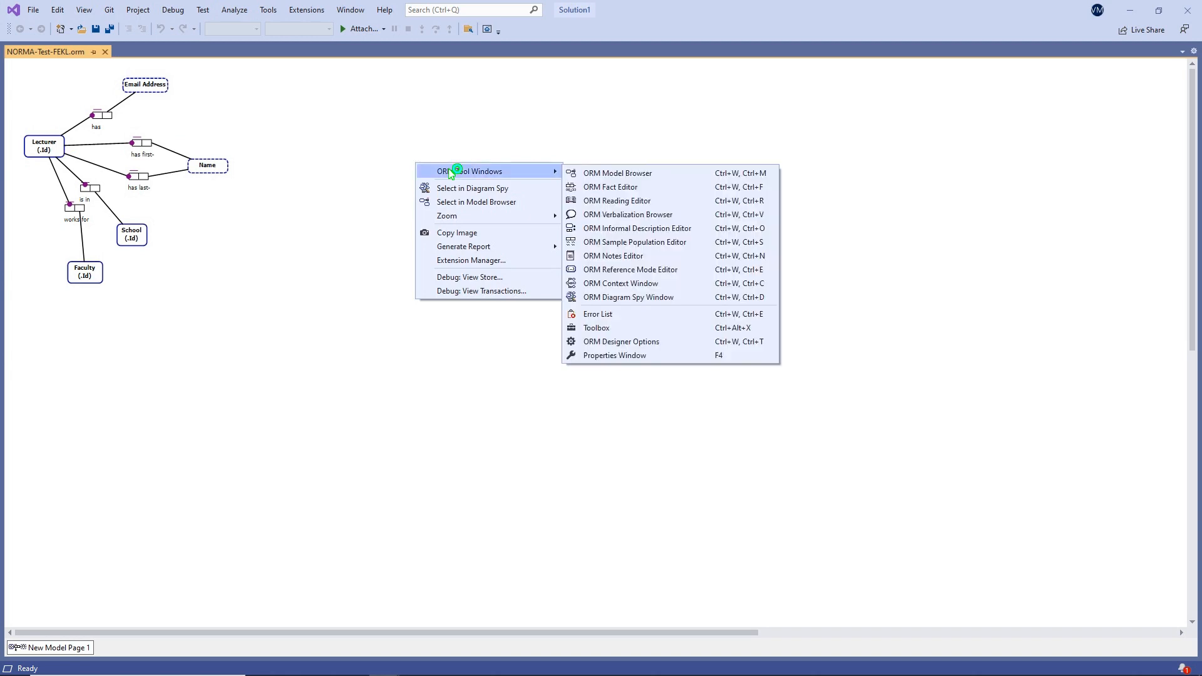
pyautogui.click(641, 177)
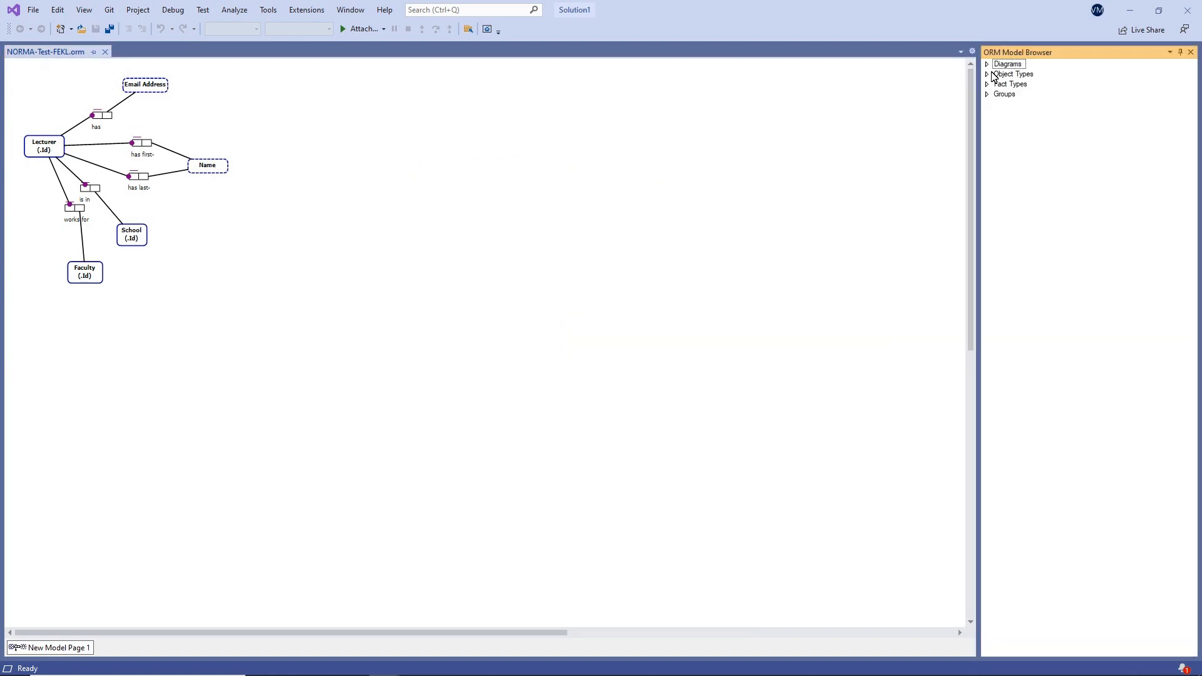
# Examine the object types, fact types and the internal constraints of FacultyhasfacultyId in the ORM Model Browser, and close Visual Studio
pyautogui.click(988, 74)
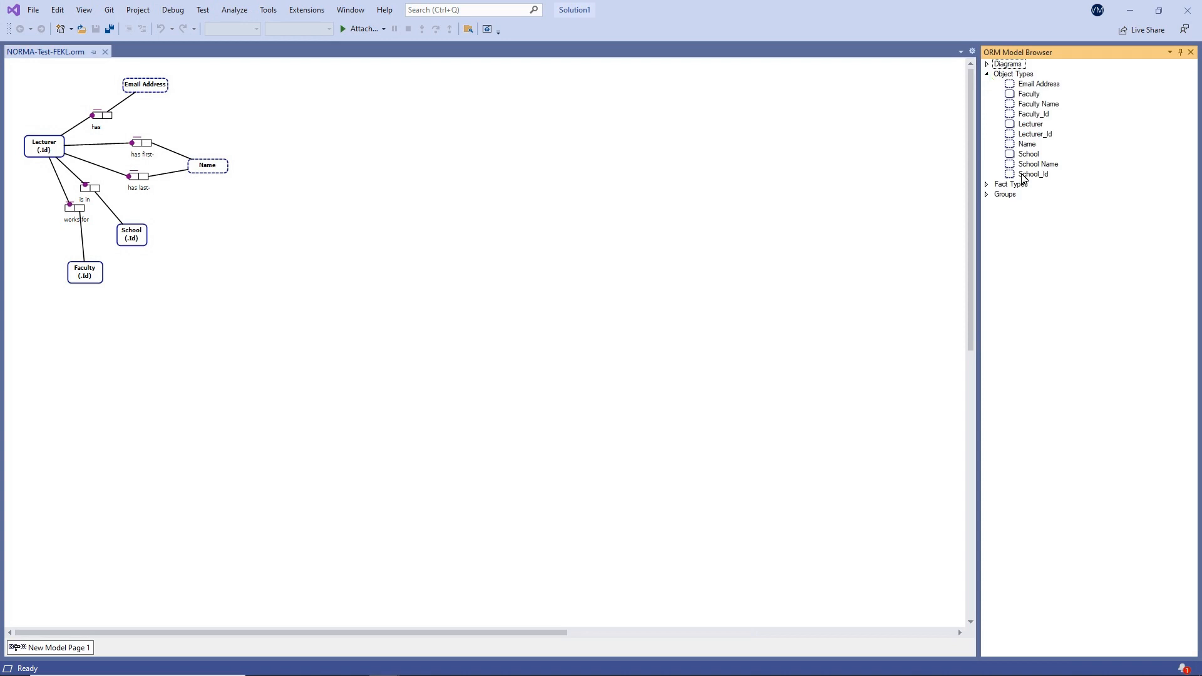
pyautogui.click(988, 186)
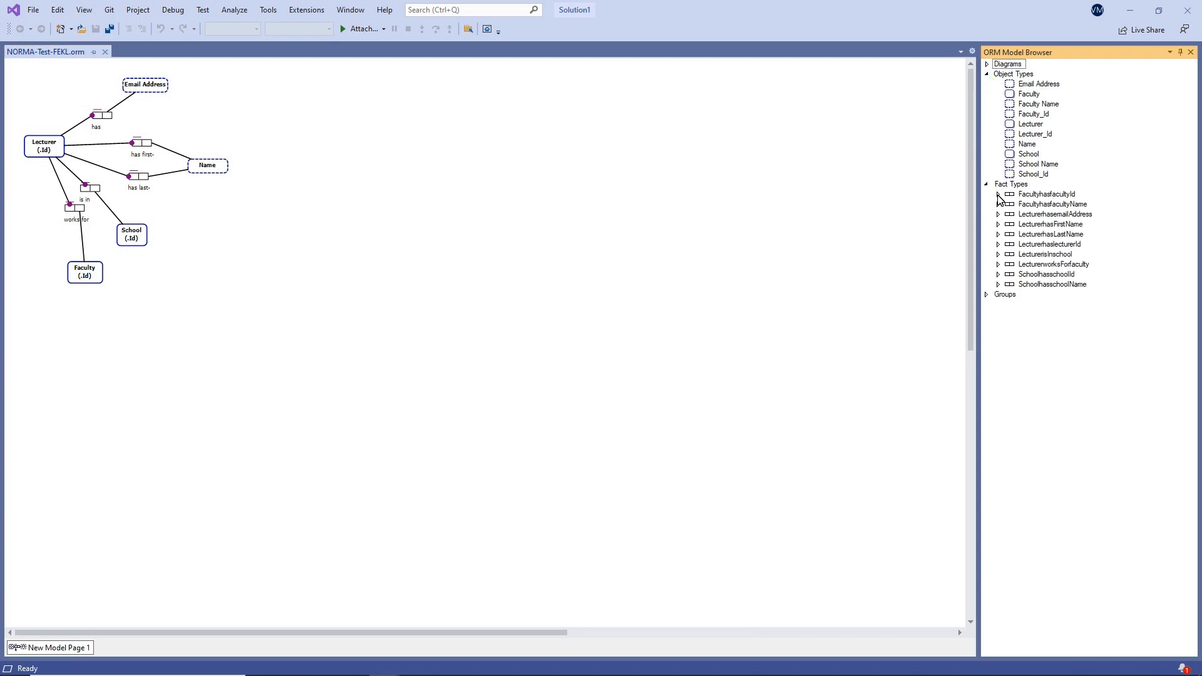
pyautogui.click(998, 194)
pyautogui.click(1010, 214)
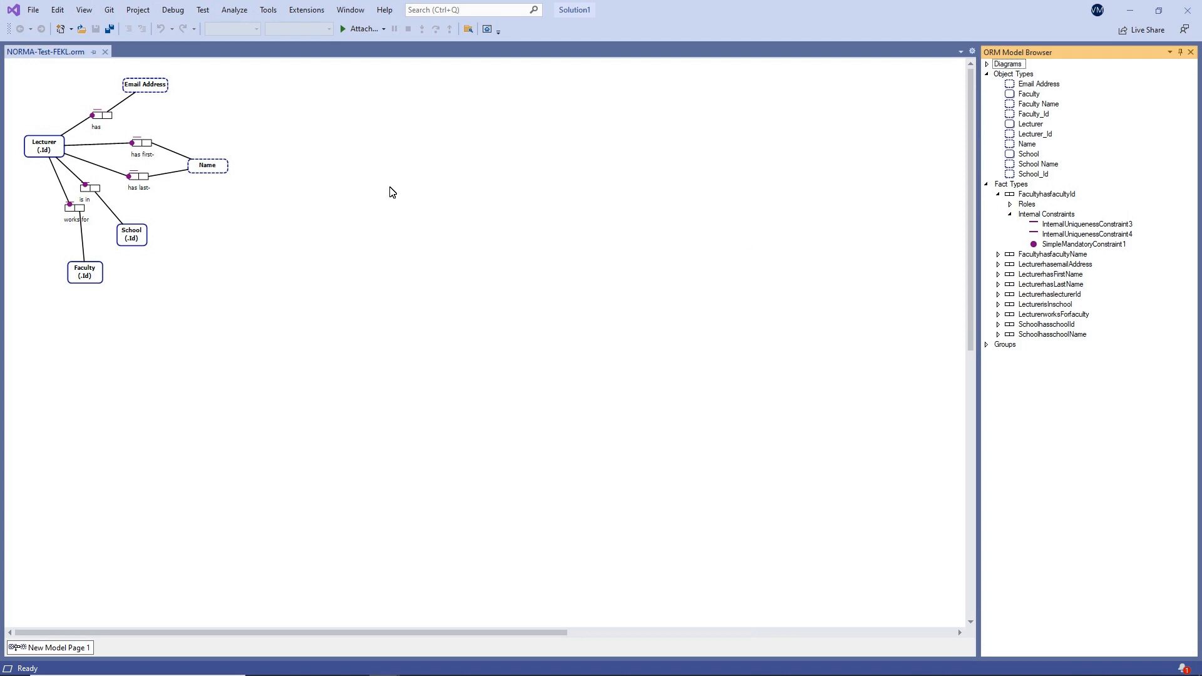
pyautogui.click(1183, 9)
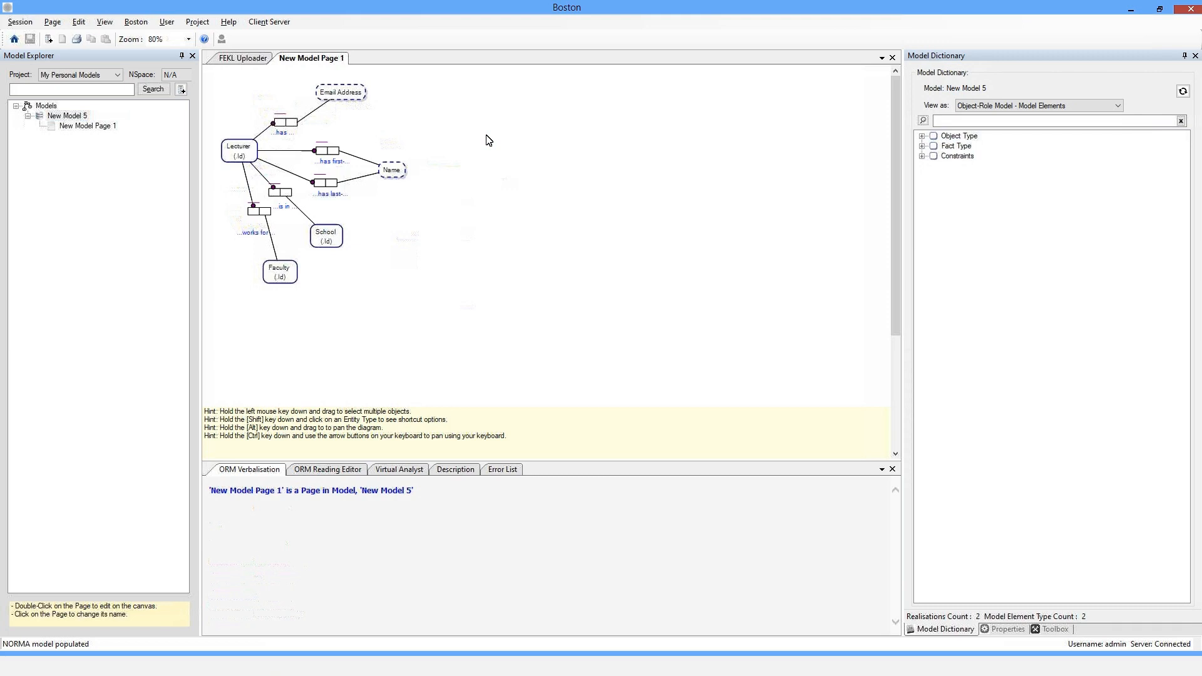
# Return to the end of the Email Address statement in Boston's FEKL Uploader, with the Model Dictionary's Object Type group expanded
pyautogui.click(245, 60)
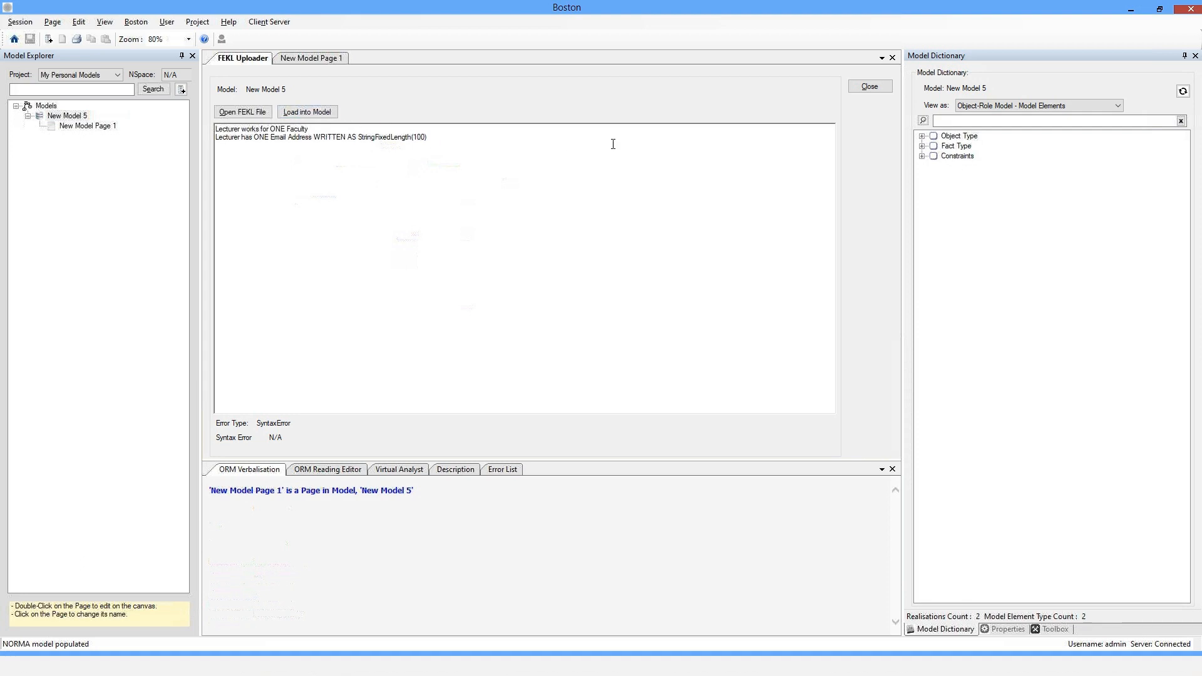
pyautogui.click(923, 137)
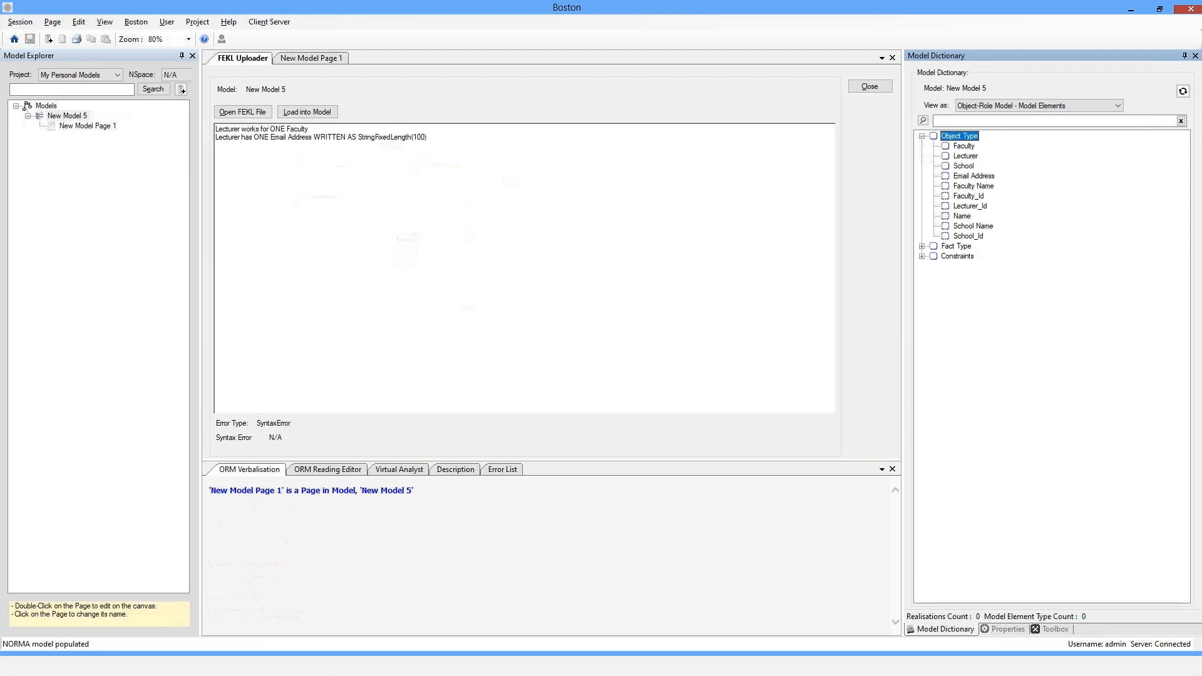
pyautogui.click(445, 138)
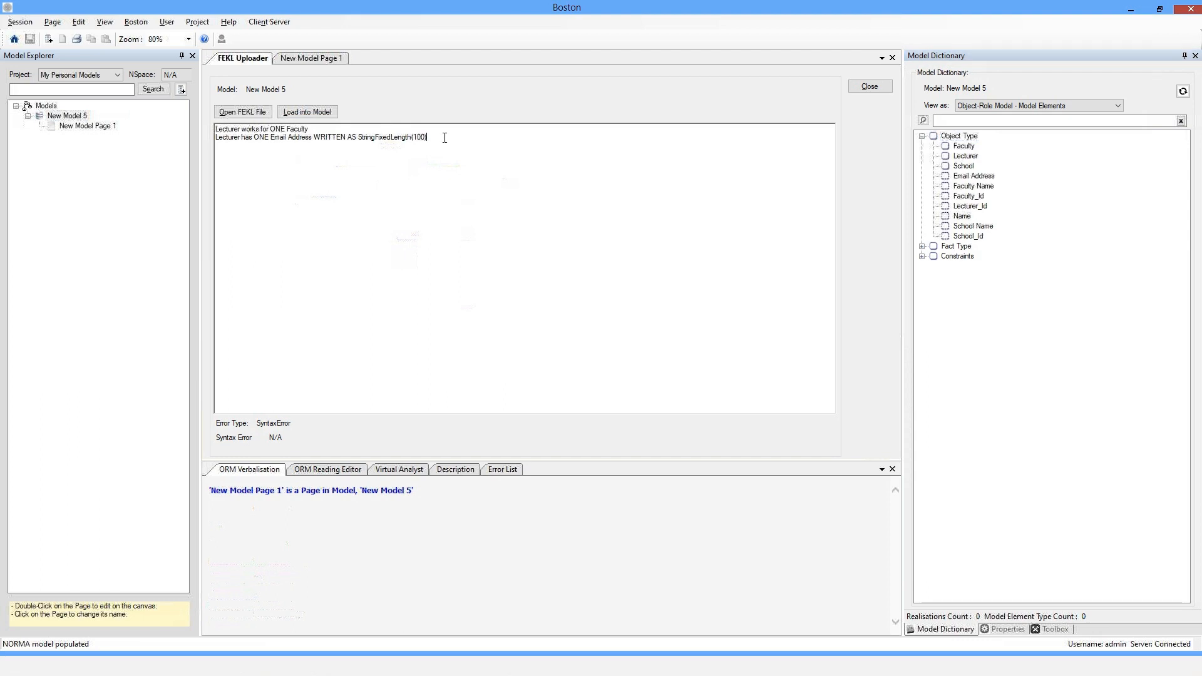